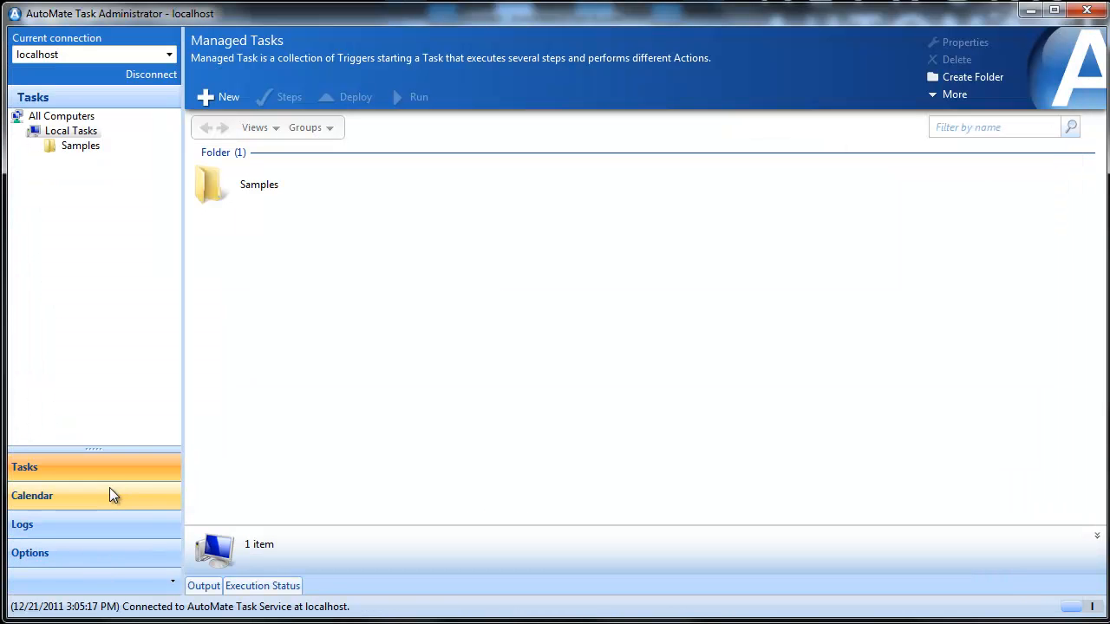
Step: Create a managed task named Stock Ticker and open its properties overview
{"action": "left_click", "coordinate": [207, 102]}
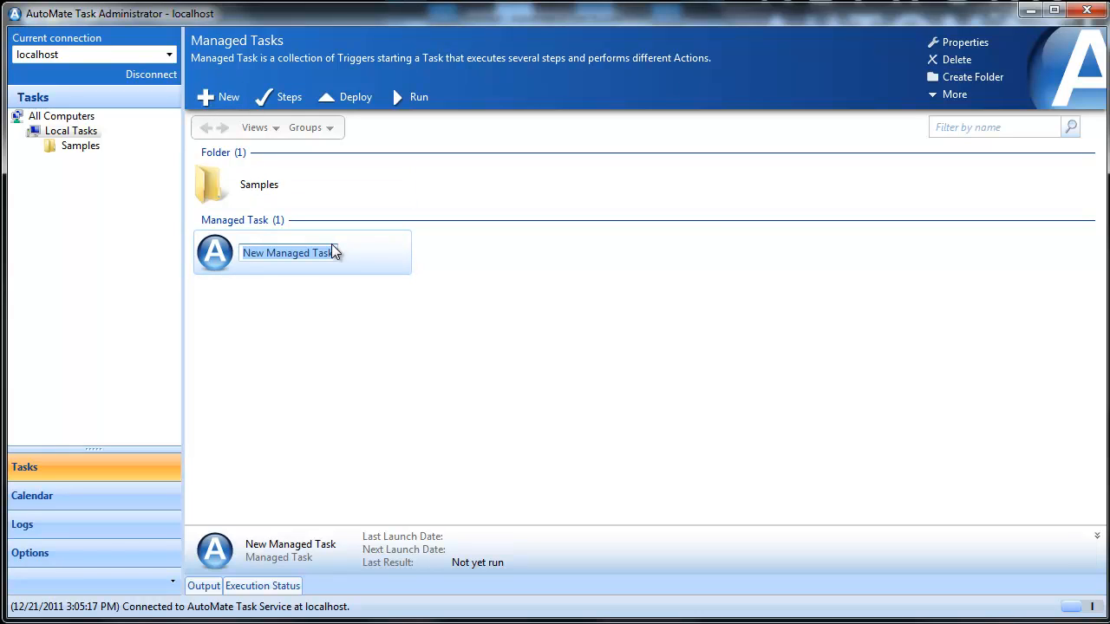
{"action": "type", "text": "S"}
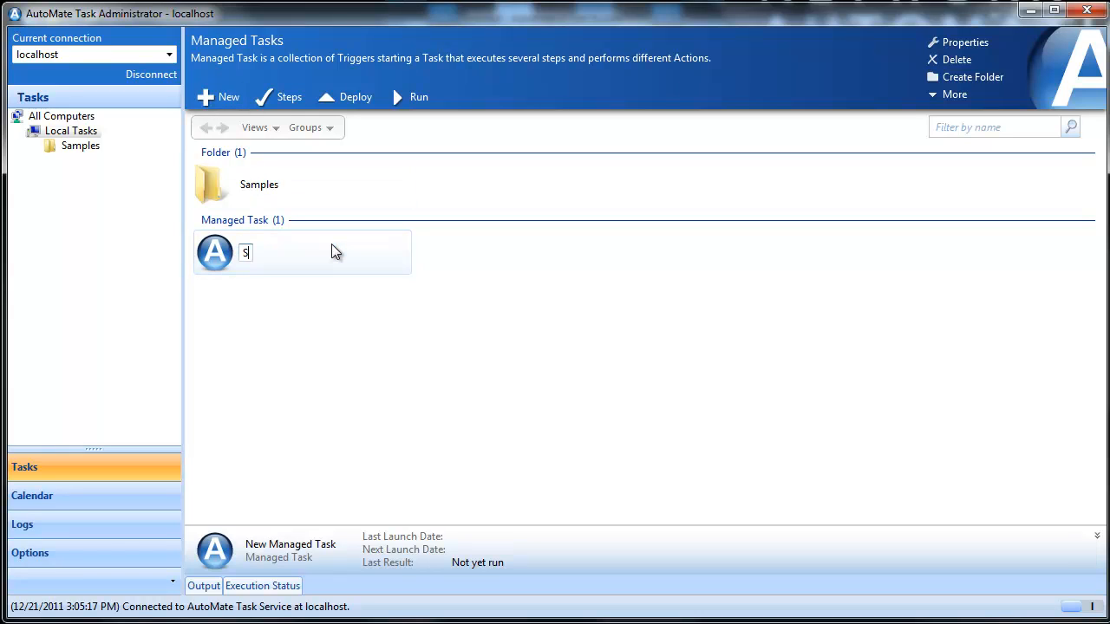
{"action": "type", "text": "tock Ticker"}
{"action": "key", "text": "Return"}
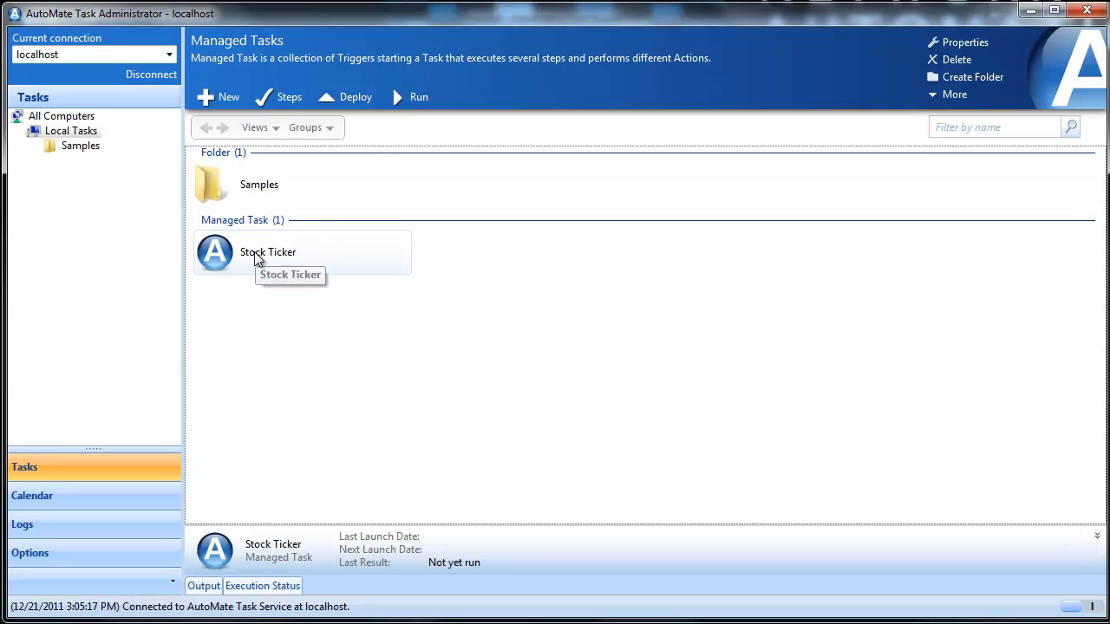
{"action": "right_click", "coordinate": [225, 255]}
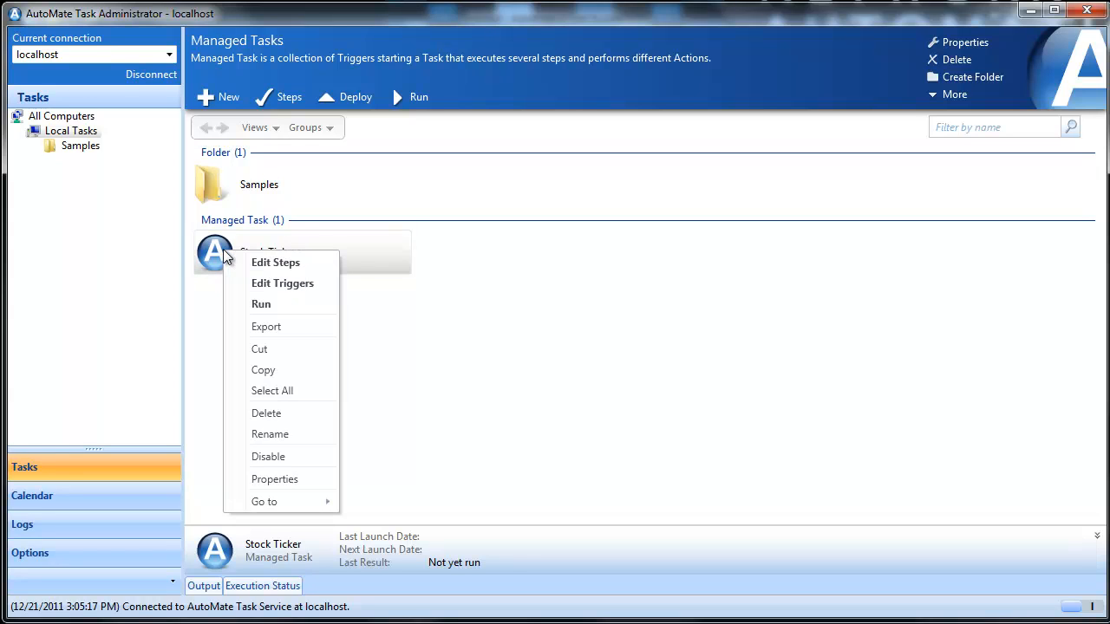
{"action": "left_click", "coordinate": [298, 482]}
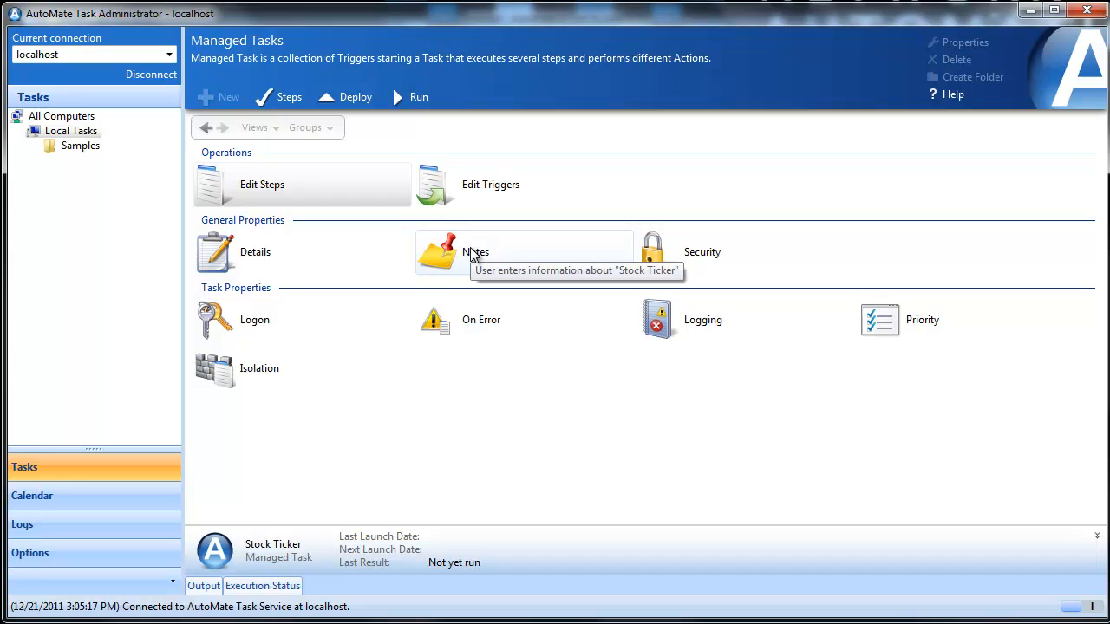
Step: Start adding a trigger to Stock Ticker's empty trigger list, browsing the Schedule and File System types
{"action": "left_click", "coordinate": [453, 190]}
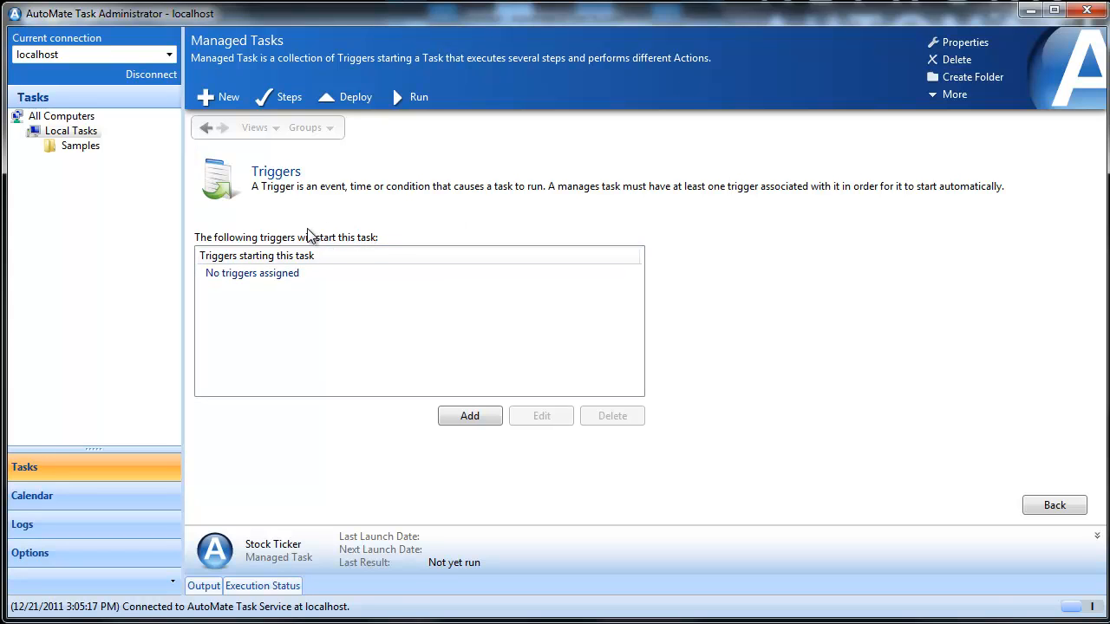
{"action": "left_click", "coordinate": [469, 415]}
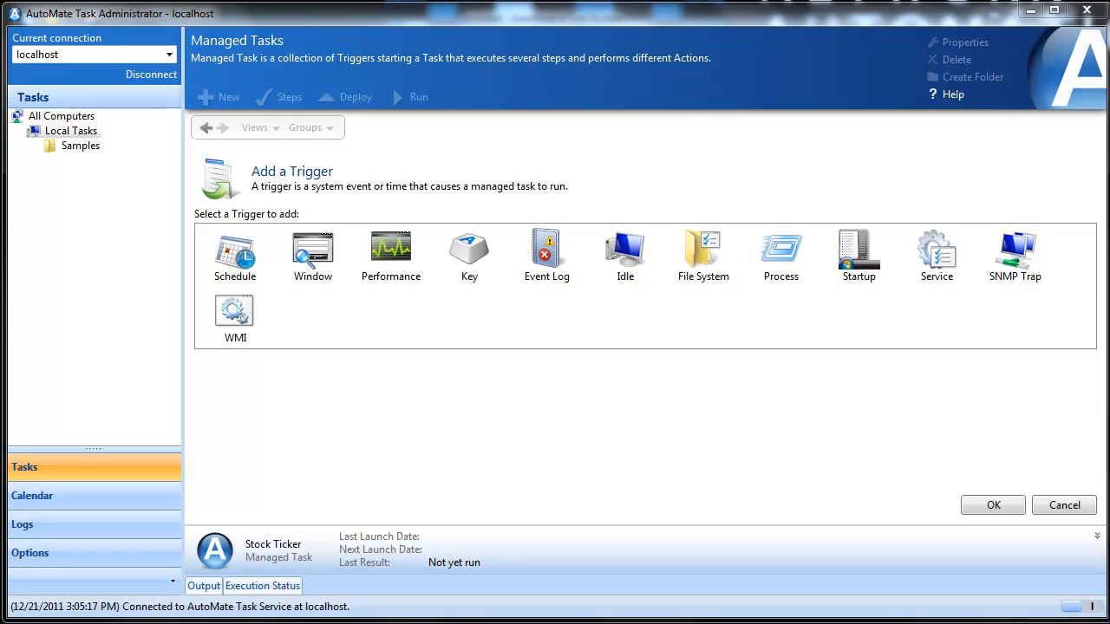
{"action": "left_click", "coordinate": [227, 256]}
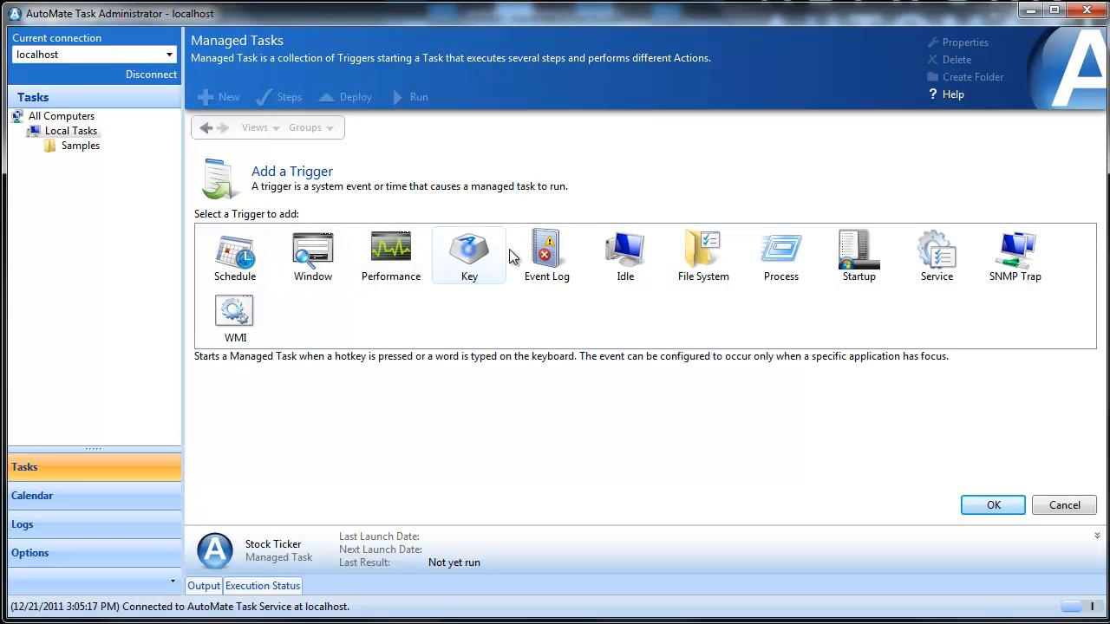
{"action": "left_click", "coordinate": [703, 256]}
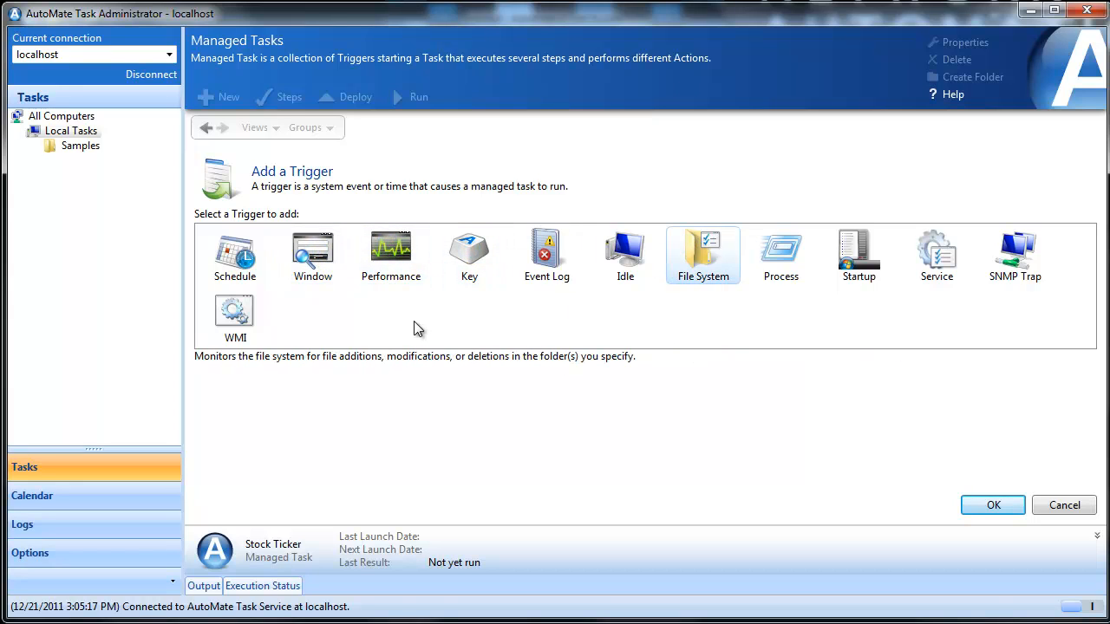
Step: Add a Schedule trigger running on specific weekdays Monday through Friday at 9:00 AM and save it
{"action": "double_click", "coordinate": [234, 258]}
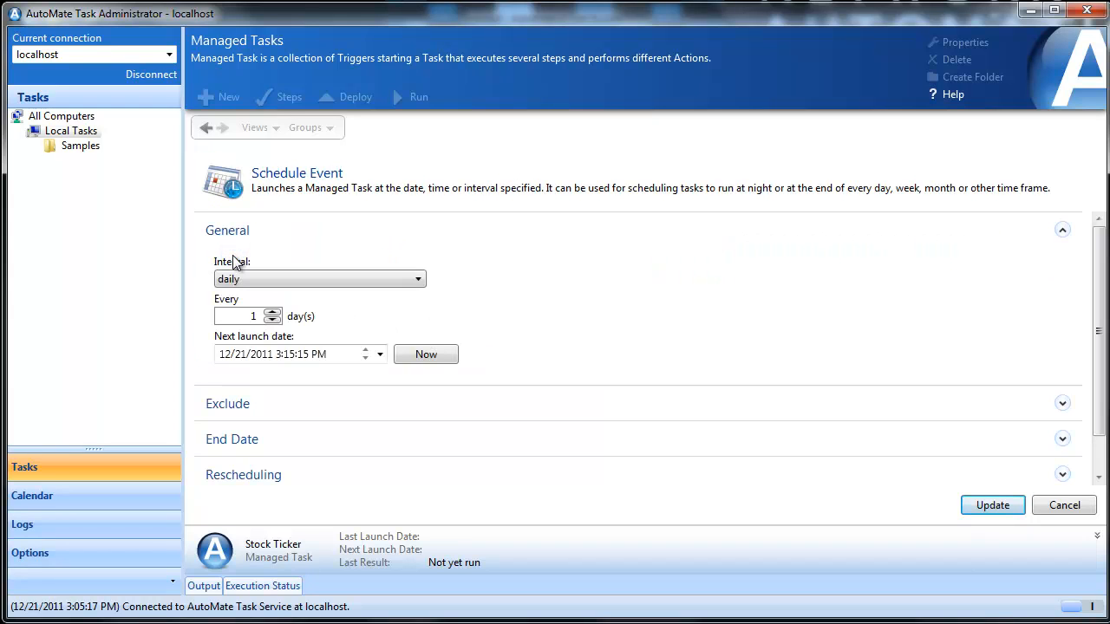
{"action": "left_click", "coordinate": [236, 278]}
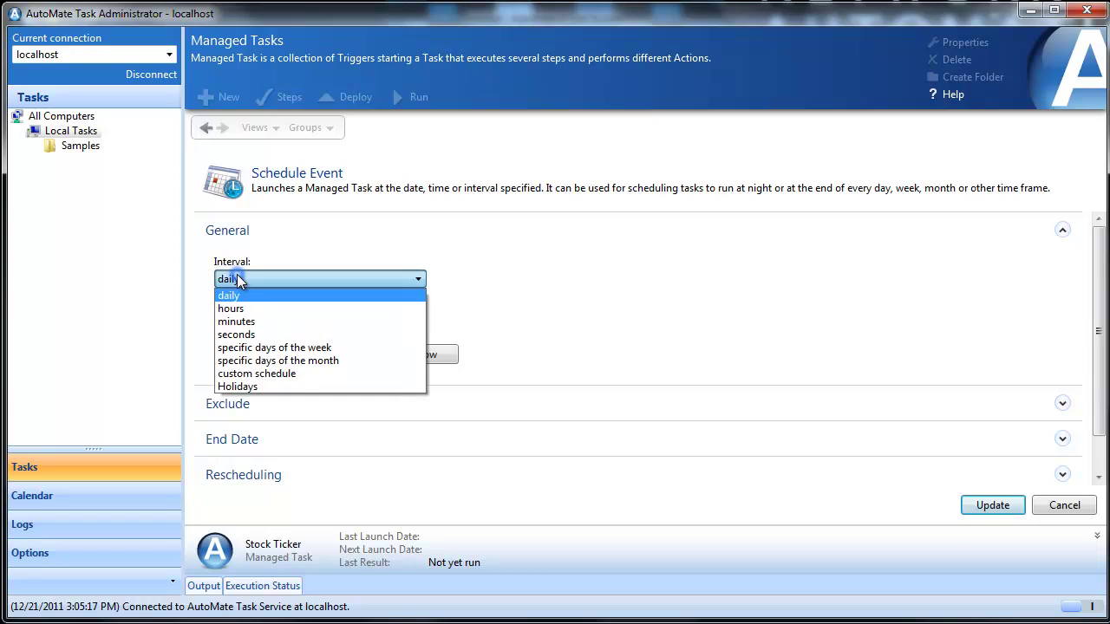
{"action": "left_click", "coordinate": [274, 348]}
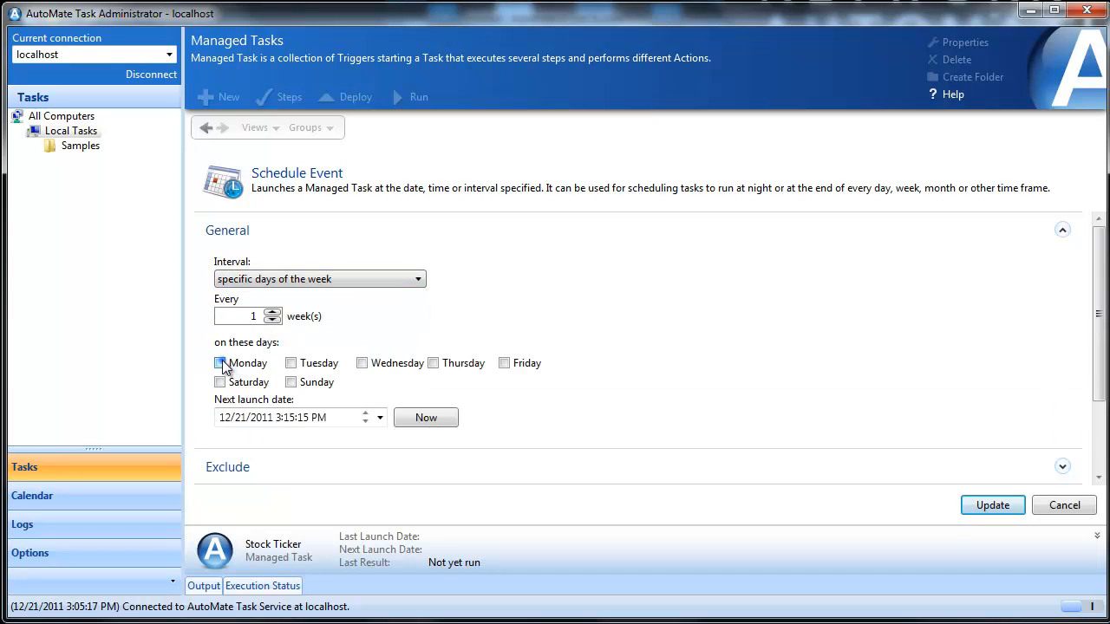
{"action": "left_click", "coordinate": [219, 363]}
{"action": "left_click", "coordinate": [290, 363]}
{"action": "left_click", "coordinate": [361, 364]}
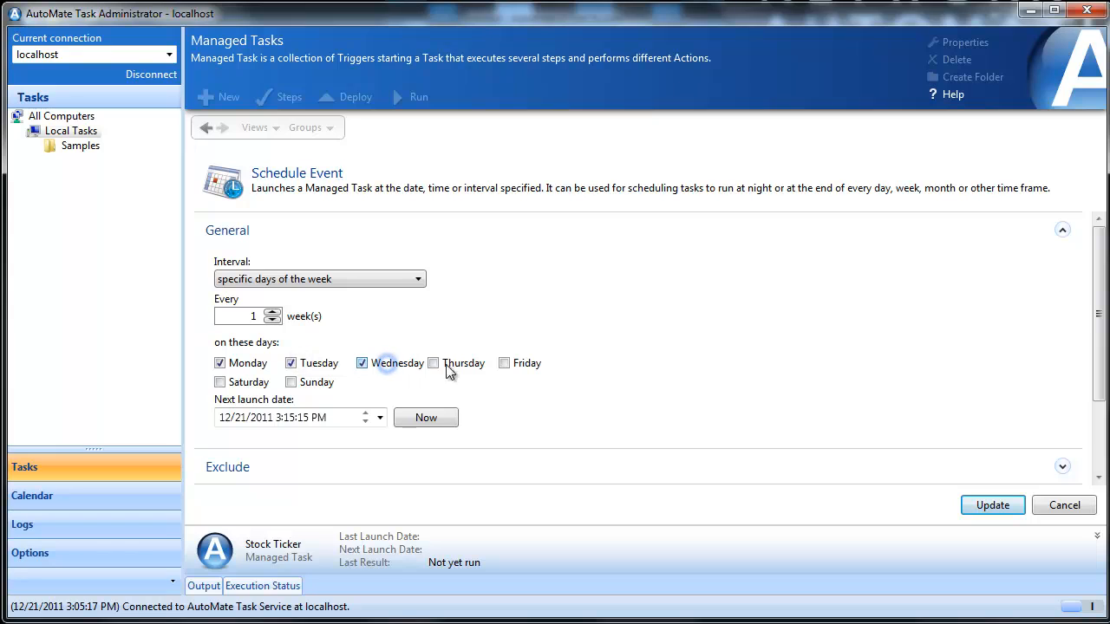
{"action": "left_click", "coordinate": [433, 363]}
{"action": "left_click", "coordinate": [503, 364]}
{"action": "left_click", "coordinate": [279, 418]}
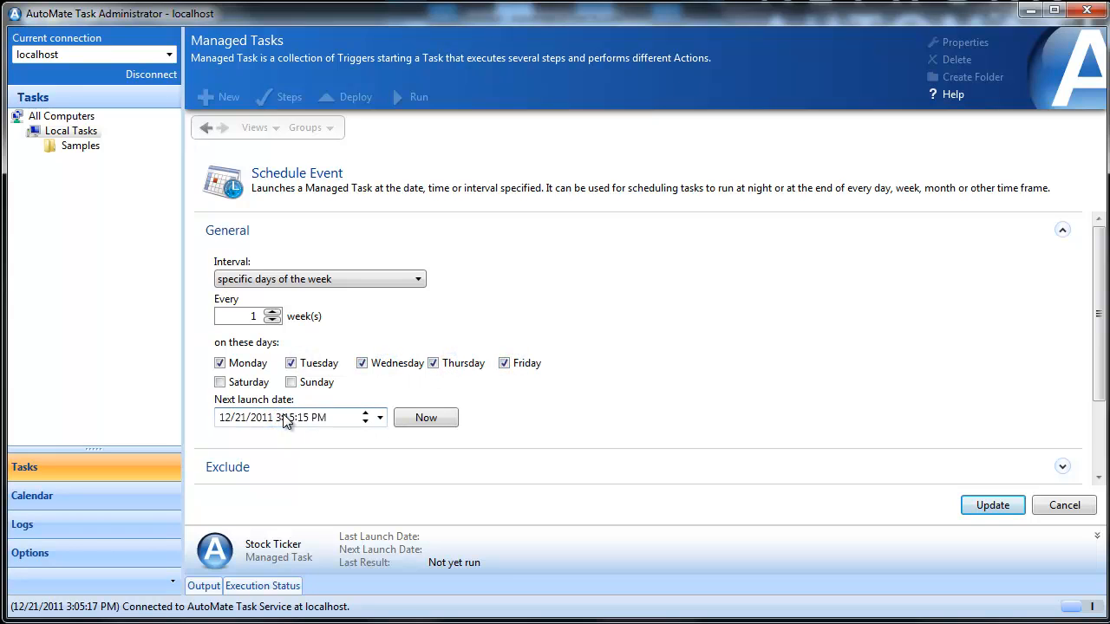
{"action": "type", "text": "8"}
{"action": "type", "text": "9"}
{"action": "type", "text": "00"}
{"action": "type", "text": "00"}
{"action": "type", "text": "a"}
{"action": "left_click", "coordinate": [992, 506]}
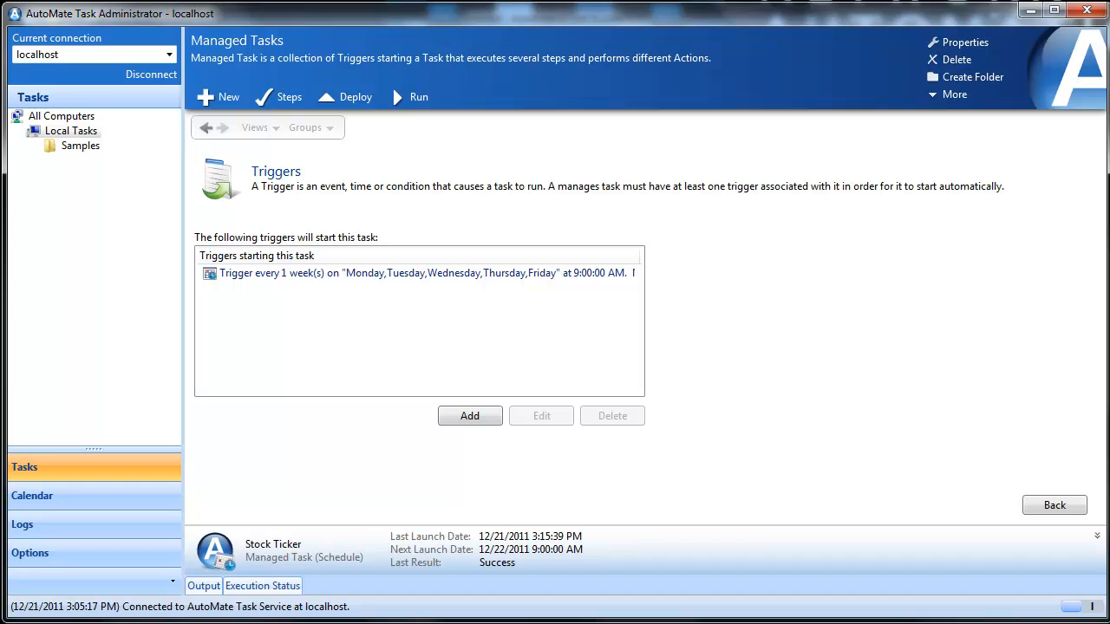
Step: Leave the triggers page and begin in Task Builder with a new untitled task, selecting an action category
{"action": "left_click", "coordinate": [1054, 505]}
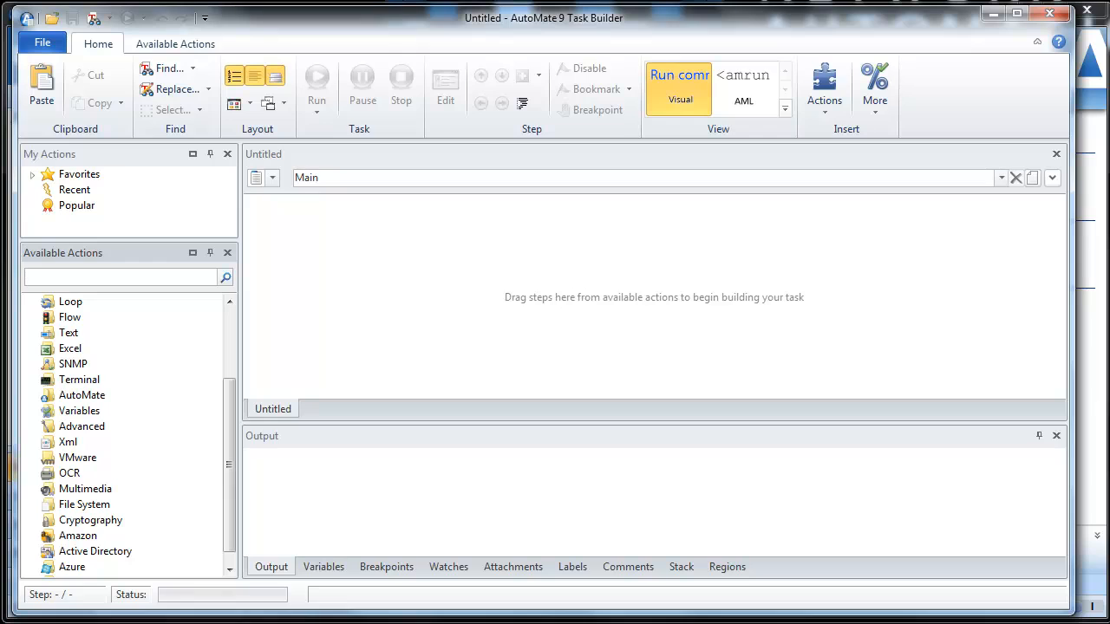
{"action": "mouse_move", "coordinate": [90, 520]}
{"action": "left_click", "coordinate": [87, 505]}
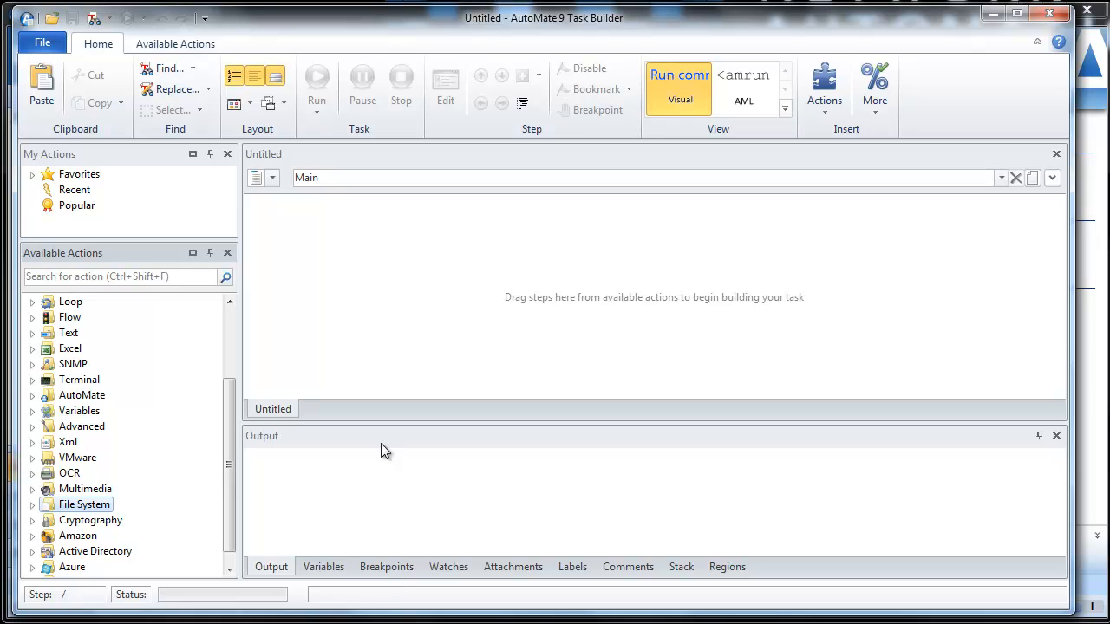
Step: Add a Web Browser action that opens finance.yahoo.com in Internet Explorer, found by searching 'web'
{"action": "left_click", "coordinate": [83, 277]}
{"action": "type", "text": "w"}
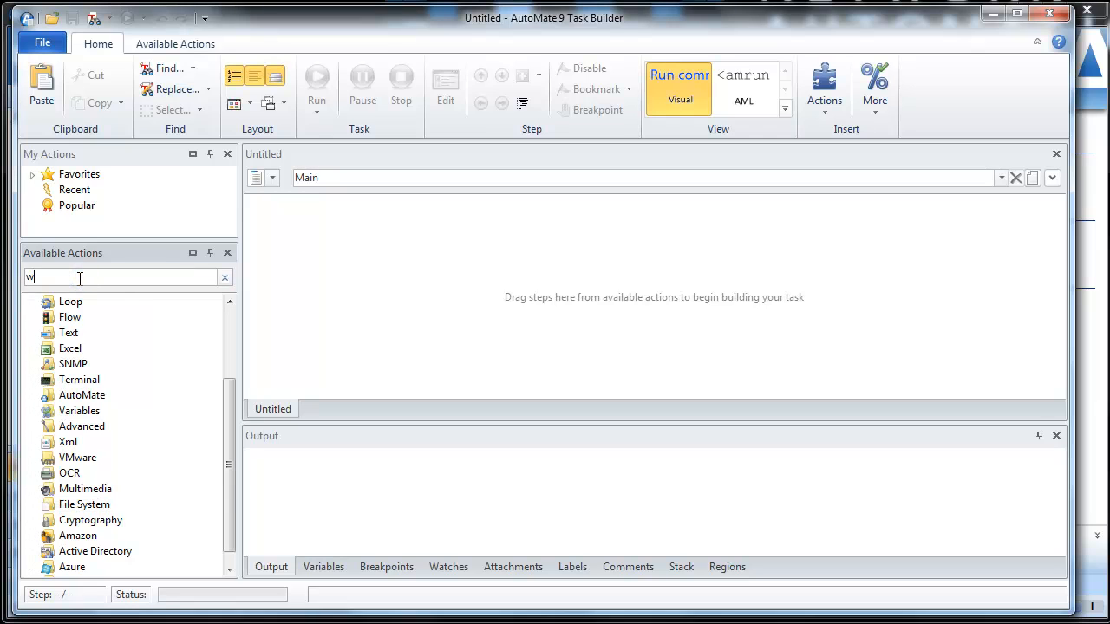
{"action": "type", "text": "eb"}
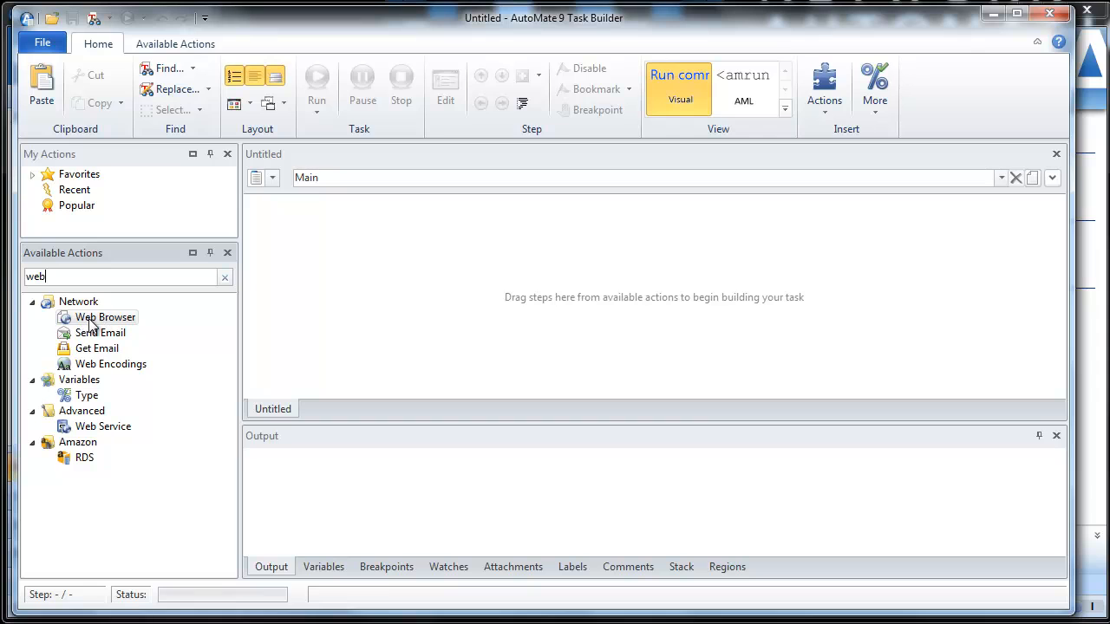
{"action": "left_click_drag", "start_coordinate": [93, 321], "coordinate": [331, 234]}
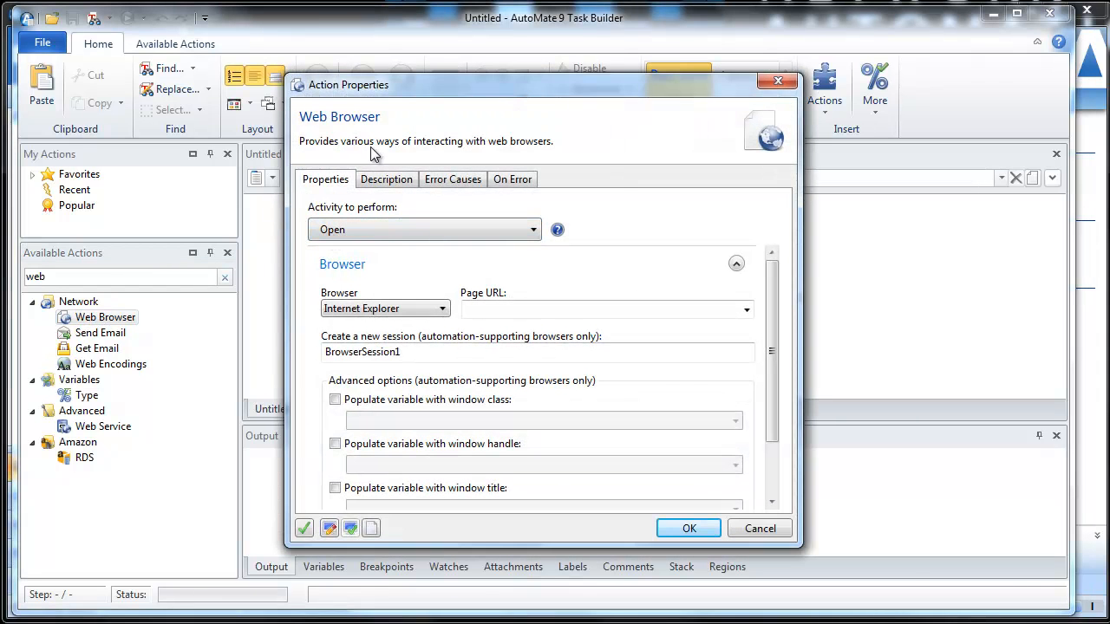
{"action": "left_click", "coordinate": [527, 231]}
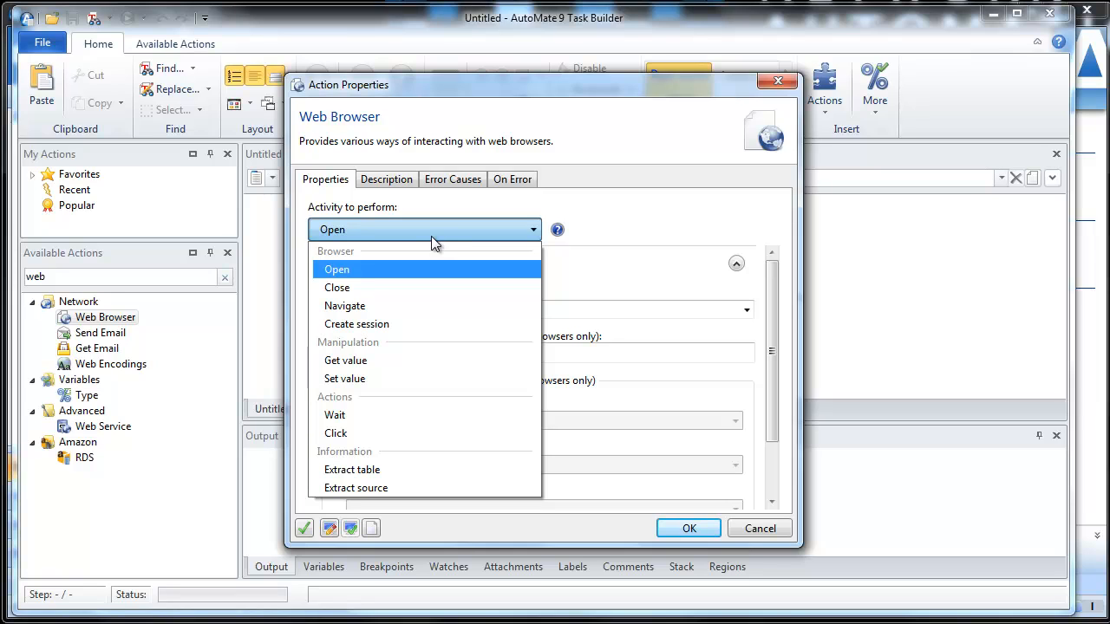
{"action": "left_click", "coordinate": [347, 269]}
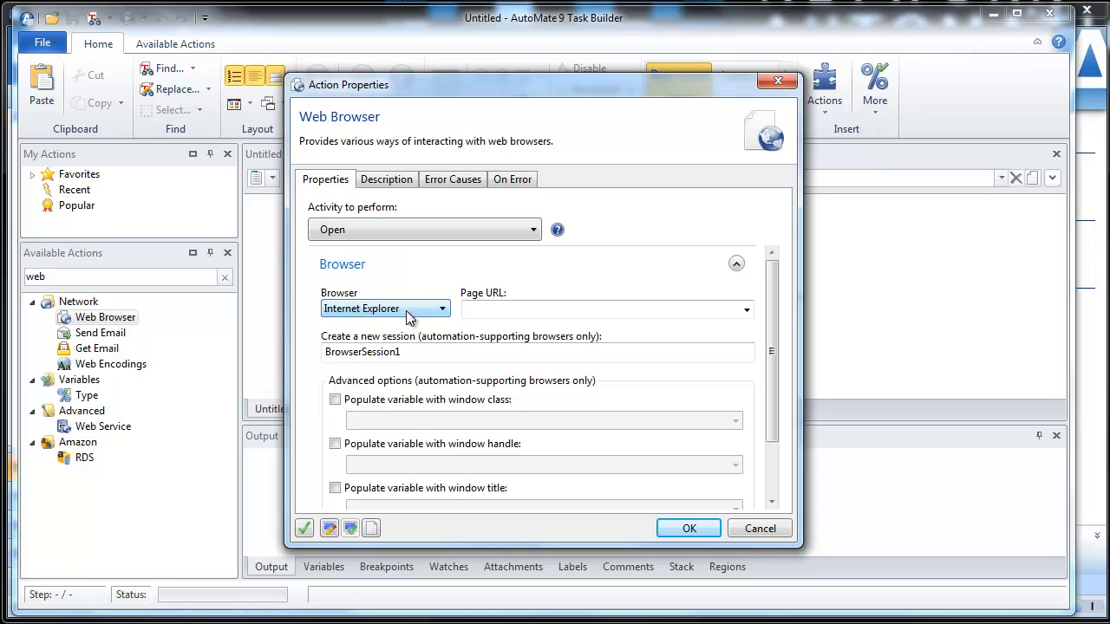
{"action": "left_click", "coordinate": [507, 308]}
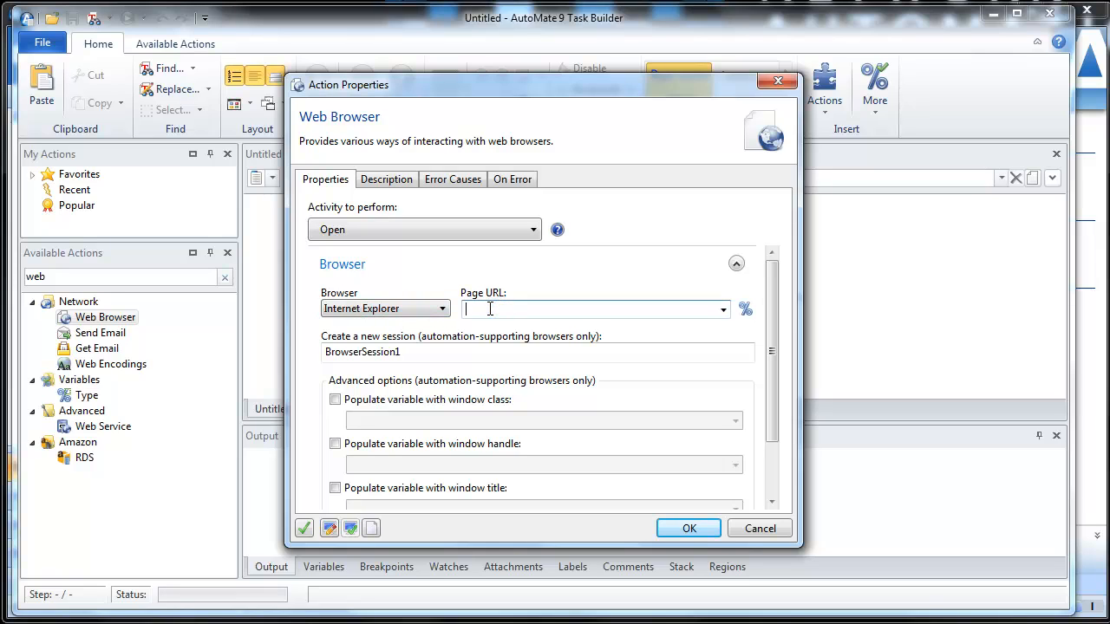
{"action": "type", "text": "finance.yahoo.com"}
Step: Confirm the Open URL step and run the task so Yahoo Finance opens, moving the browser window aside
{"action": "left_click", "coordinate": [688, 528]}
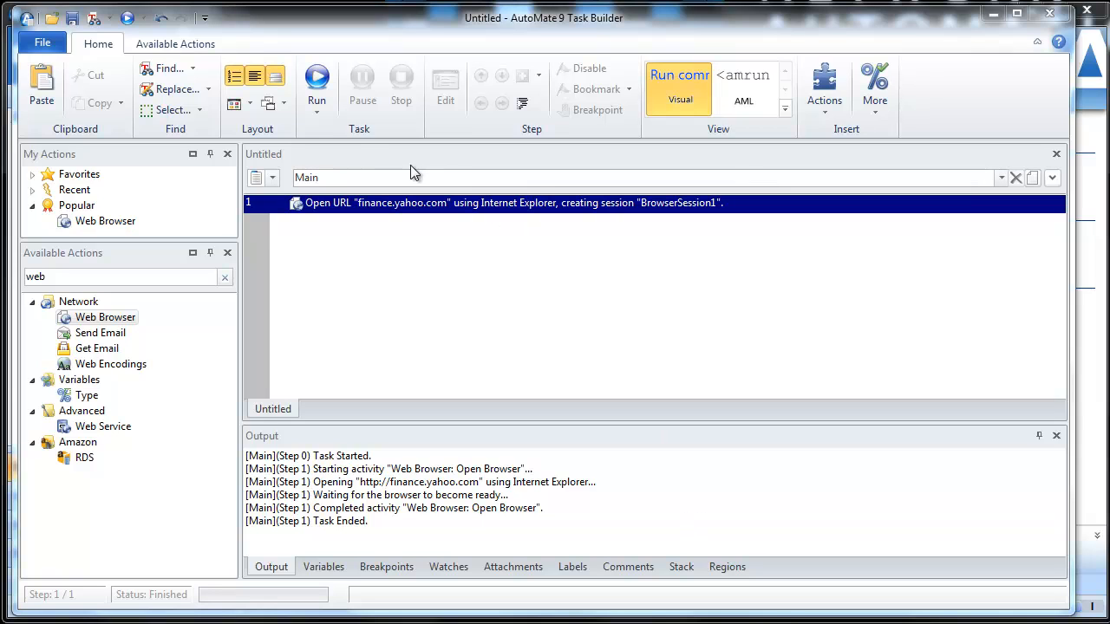
{"action": "left_click", "coordinate": [316, 82]}
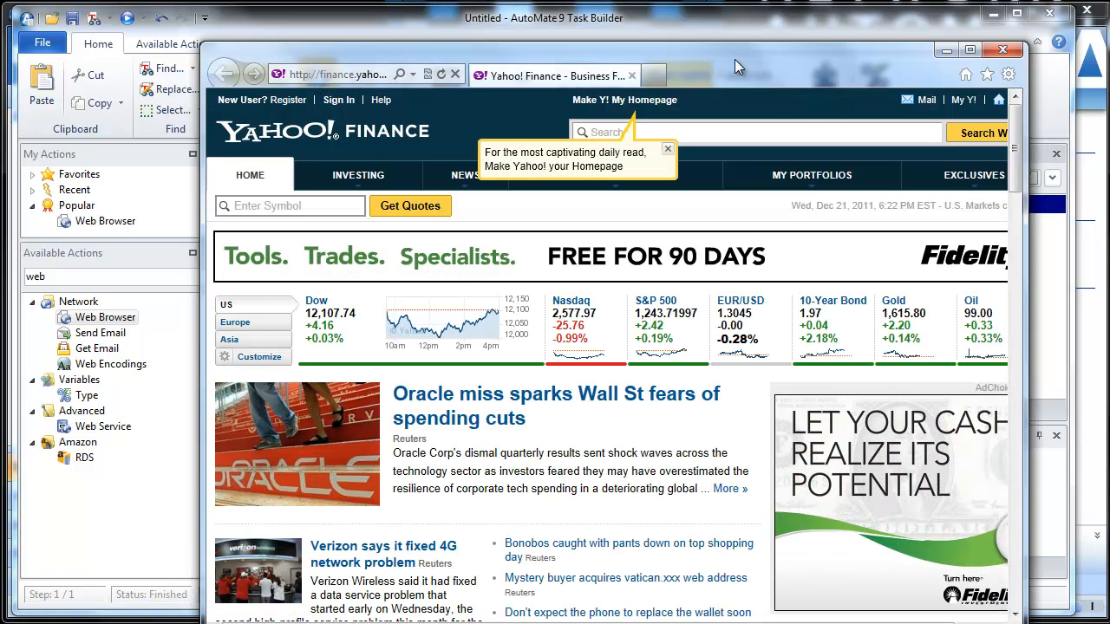
{"action": "left_click_drag", "start_coordinate": [734, 59], "coordinate": [867, 70]}
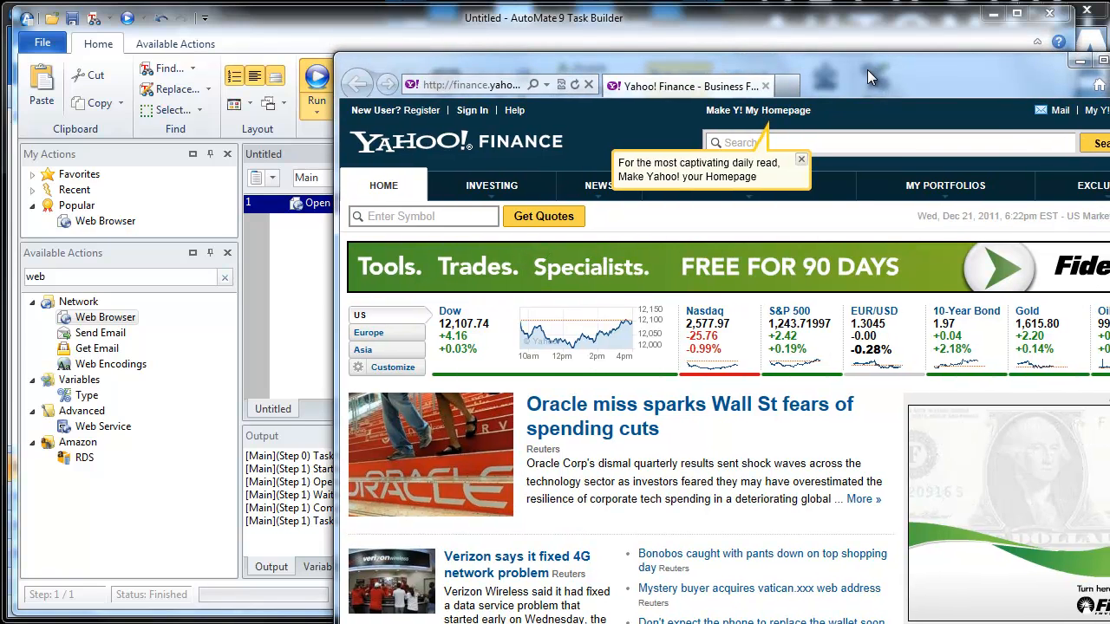
{"action": "left_click", "coordinate": [415, 215]}
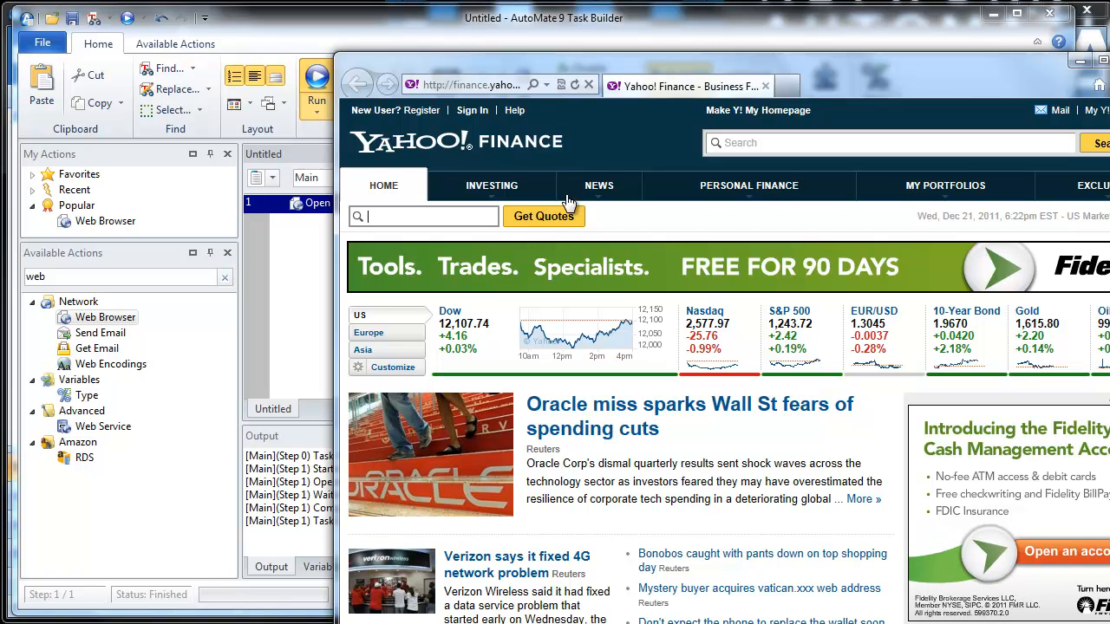
{"action": "mouse_move", "coordinate": [844, 73]}
{"action": "left_mouse_down"}
{"action": "mouse_move", "coordinate": [1099, 121]}
{"action": "mouse_move", "coordinate": [1109, 260]}
{"action": "left_mouse_up"}
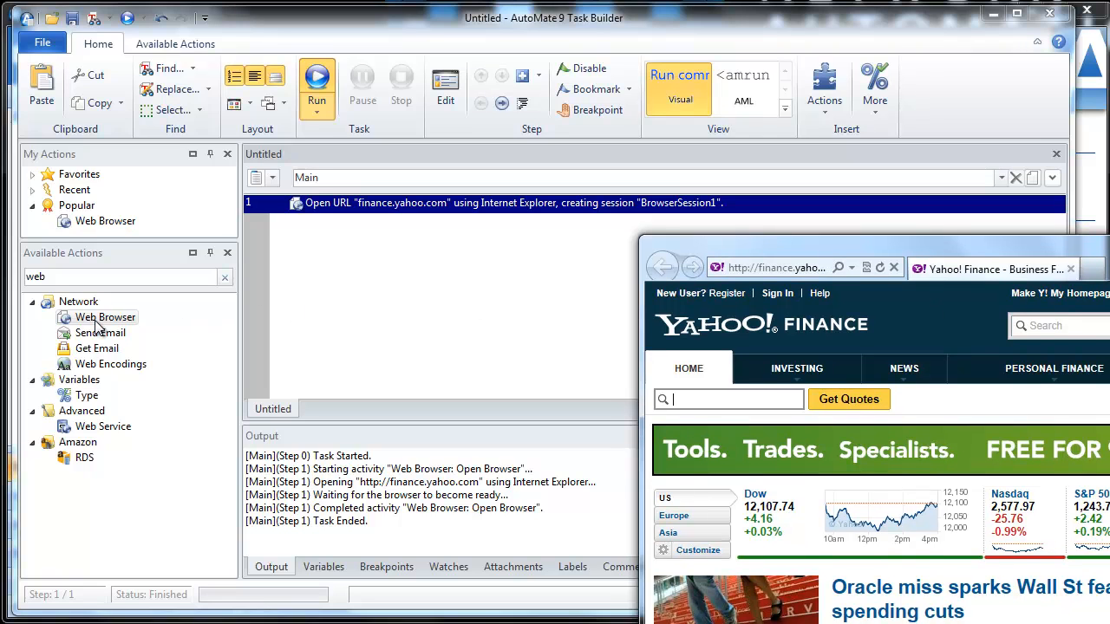
Step: Add a Set value Web Browser action targeting the Yahoo Finance symbol box with text 'aapl msft'
{"action": "left_click_drag", "start_coordinate": [91, 317], "coordinate": [352, 248]}
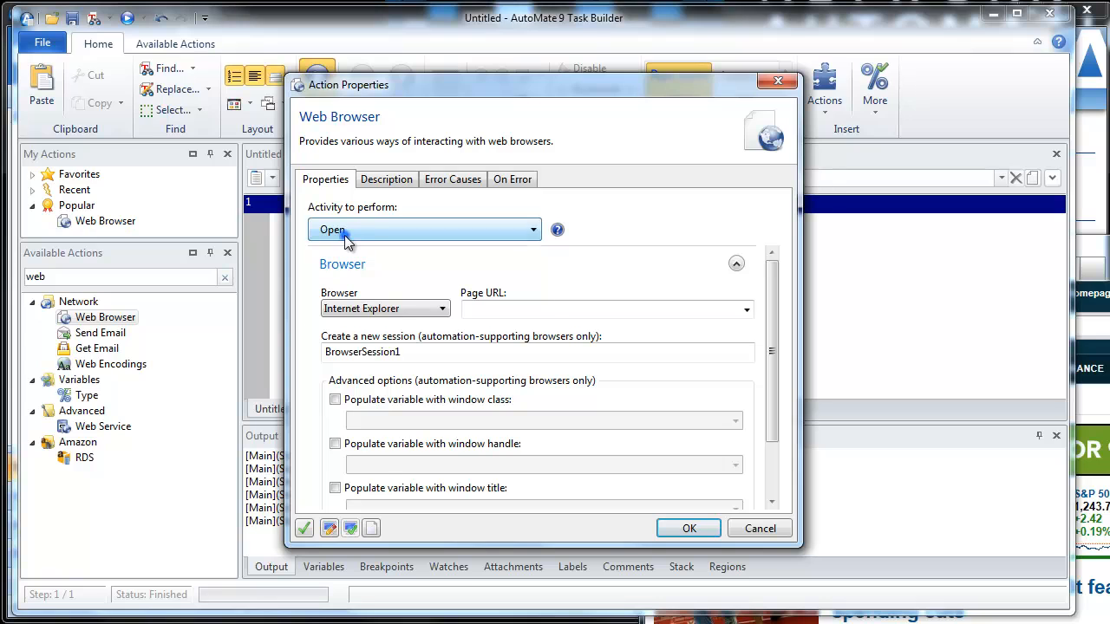
{"action": "left_click", "coordinate": [344, 232]}
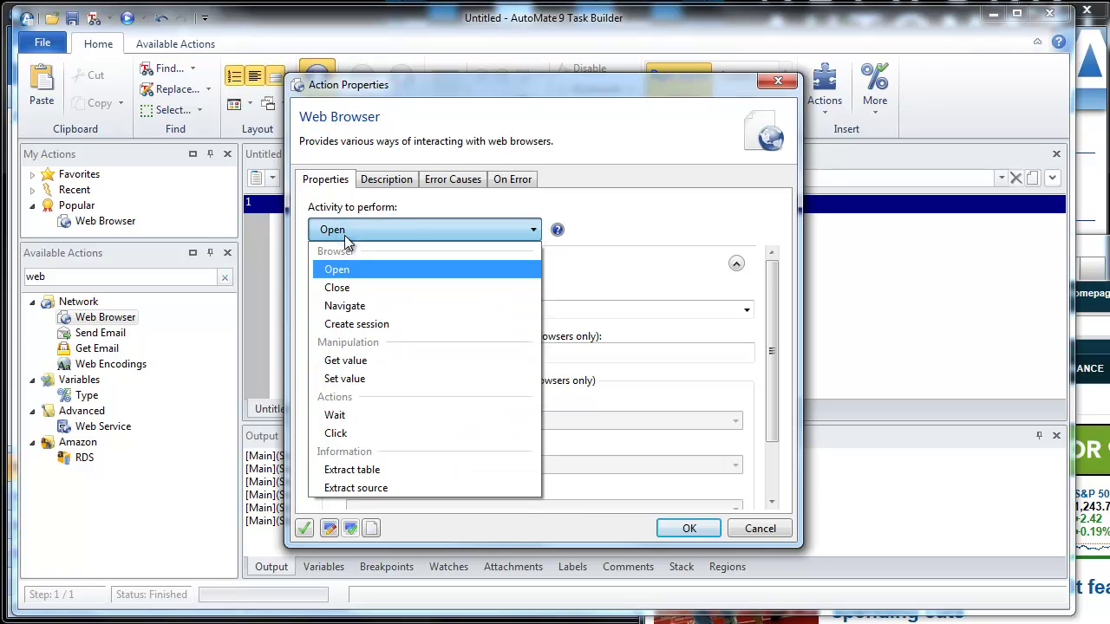
{"action": "left_click", "coordinate": [345, 379]}
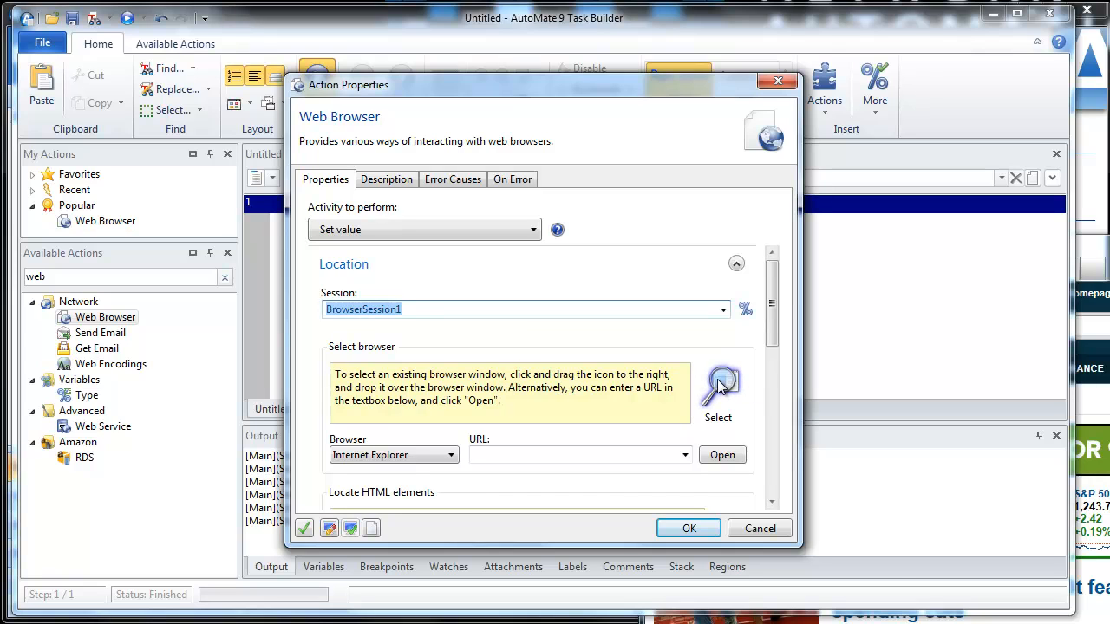
{"action": "left_click_drag", "start_coordinate": [720, 383], "coordinate": [863, 340]}
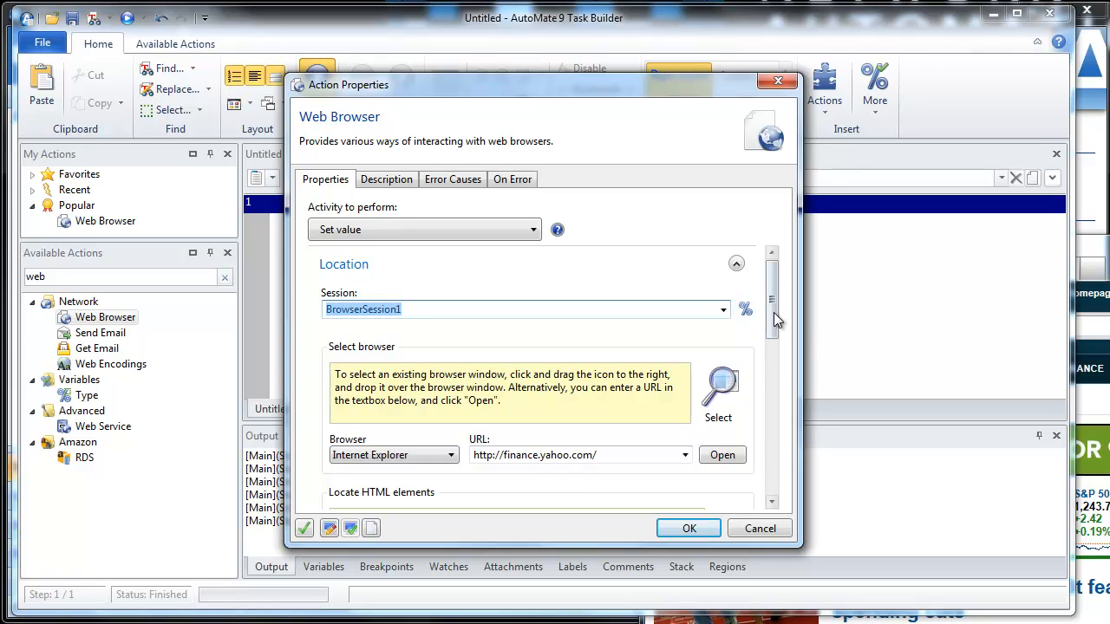
{"action": "left_click_drag", "start_coordinate": [773, 312], "coordinate": [776, 364]}
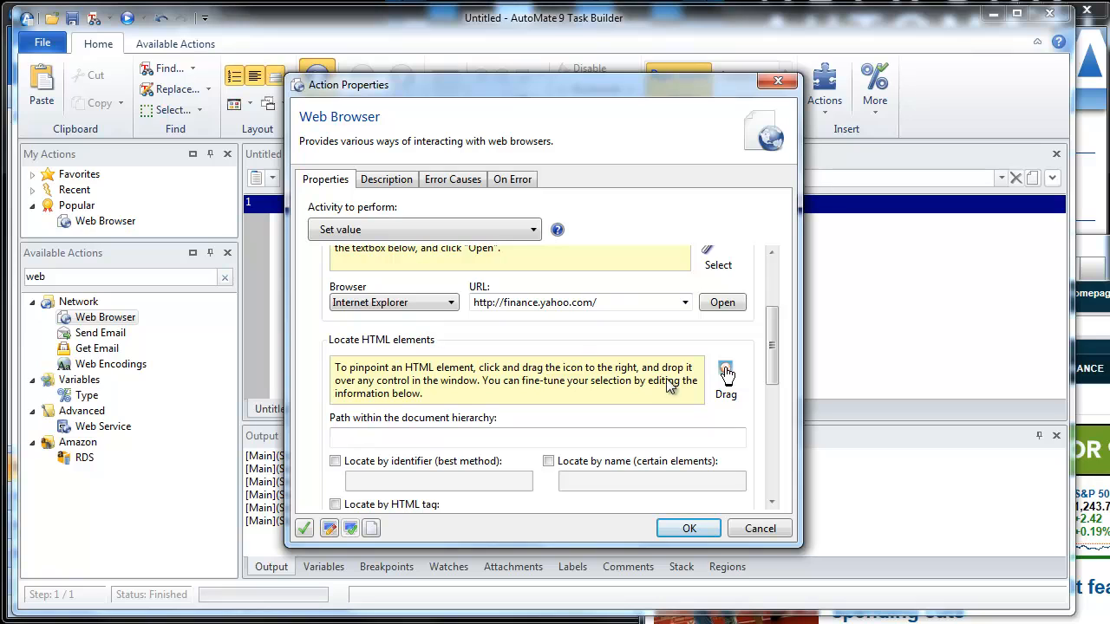
{"action": "mouse_move", "coordinate": [726, 373]}
{"action": "left_mouse_down"}
{"action": "mouse_move", "coordinate": [713, 372]}
{"action": "mouse_move", "coordinate": [855, 372]}
{"action": "mouse_move", "coordinate": [755, 381]}
{"action": "mouse_move", "coordinate": [694, 406]}
{"action": "left_mouse_up"}
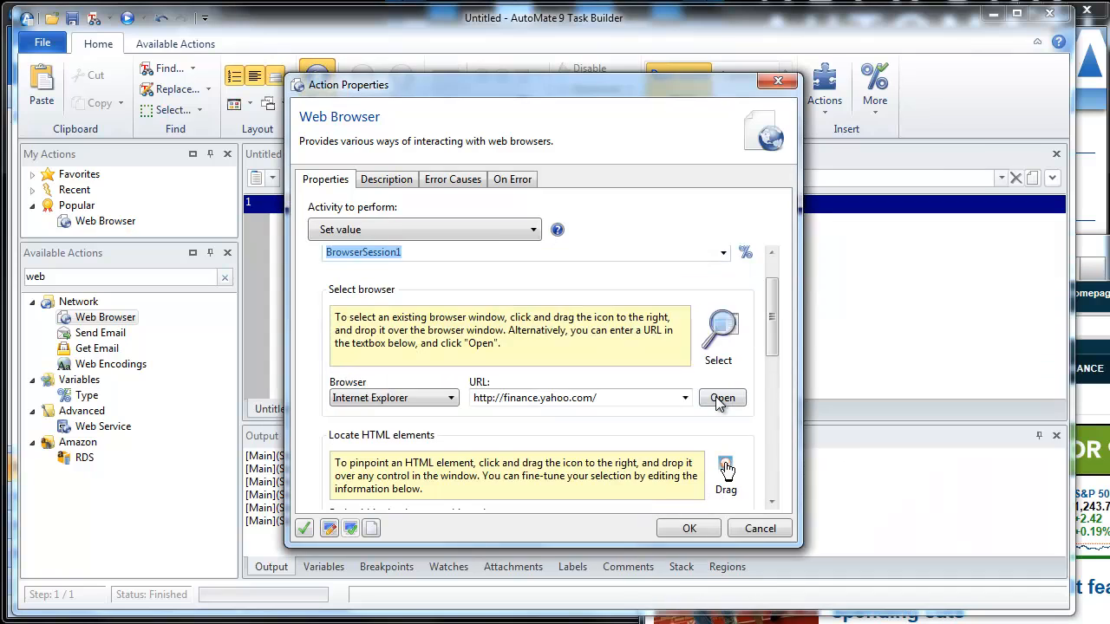
{"action": "left_click_drag", "start_coordinate": [770, 320], "coordinate": [767, 419]}
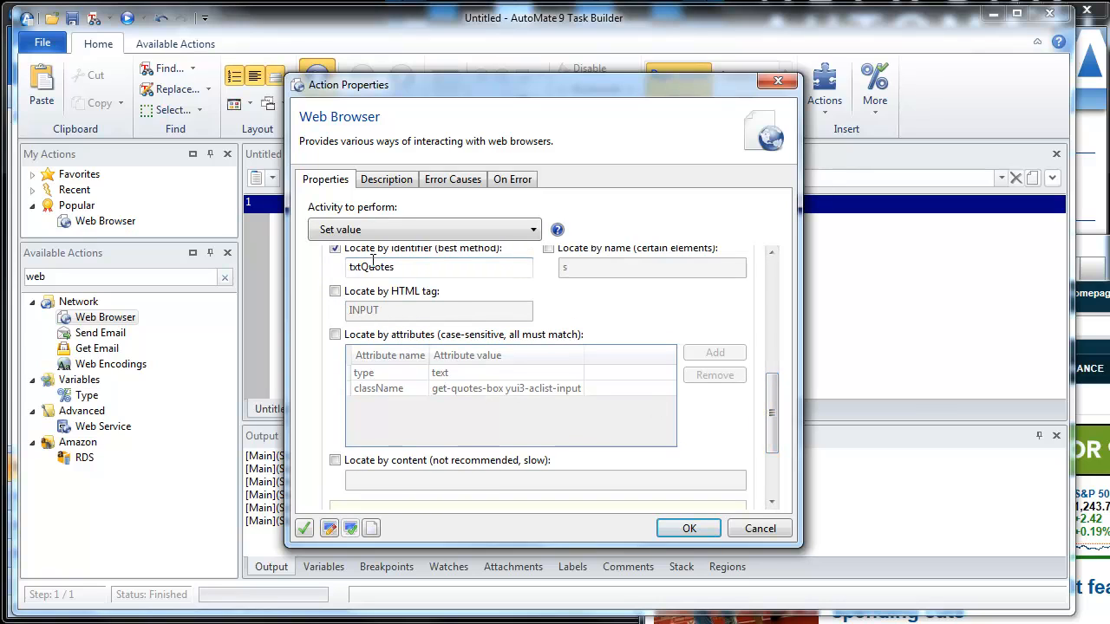
{"action": "left_click_drag", "start_coordinate": [771, 407], "coordinate": [761, 492]}
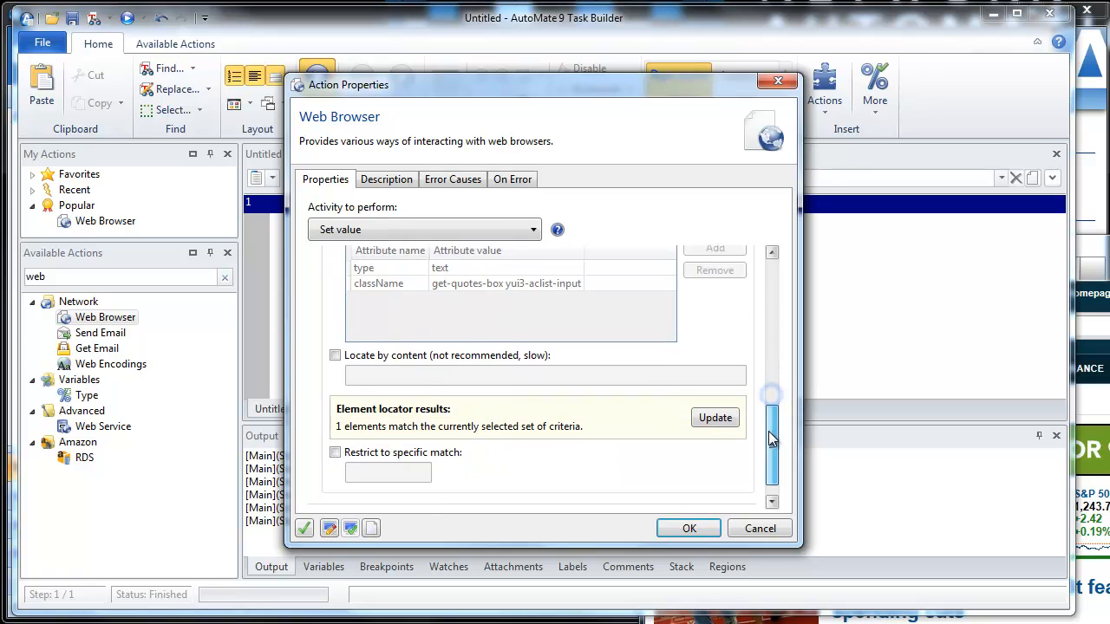
{"action": "left_click", "coordinate": [580, 491]}
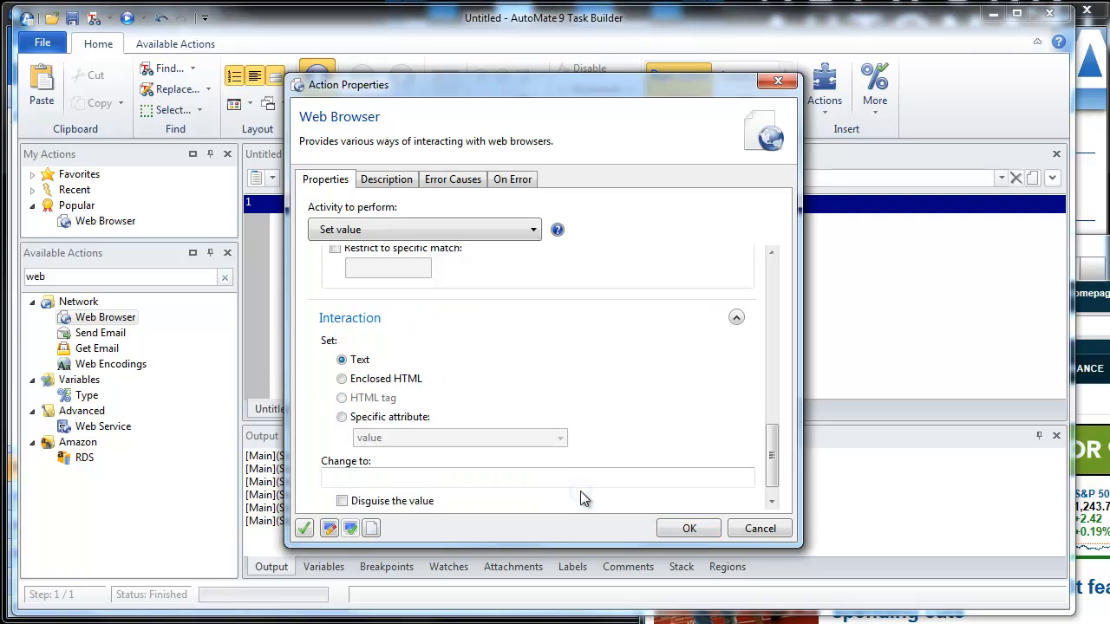
{"action": "left_click", "coordinate": [350, 479]}
{"action": "type", "text": "aapl msft"}
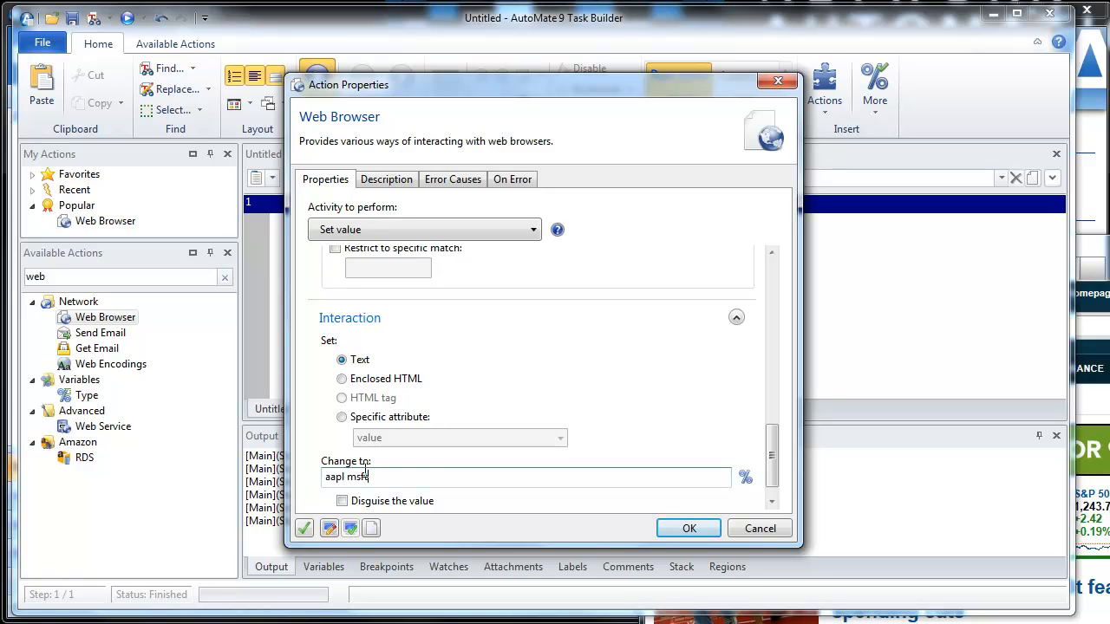
Step: Confirm the set-text step 2, check the quote box on the page, and add a third Web Browser action
{"action": "left_click", "coordinate": [688, 529]}
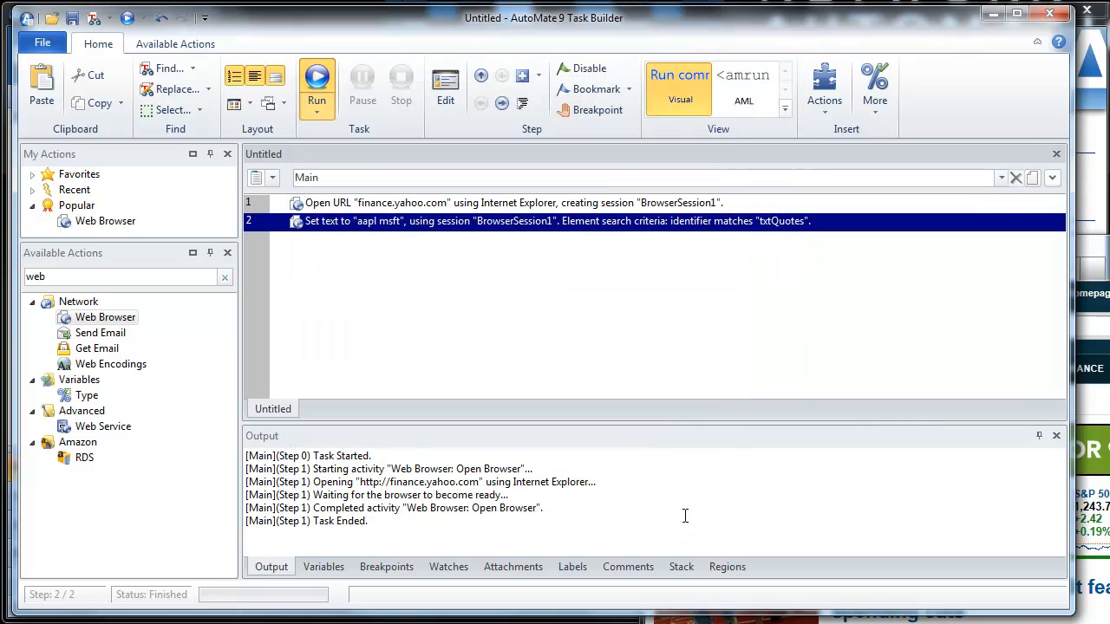
{"action": "left_click_drag", "start_coordinate": [780, 251], "coordinate": [737, 221]}
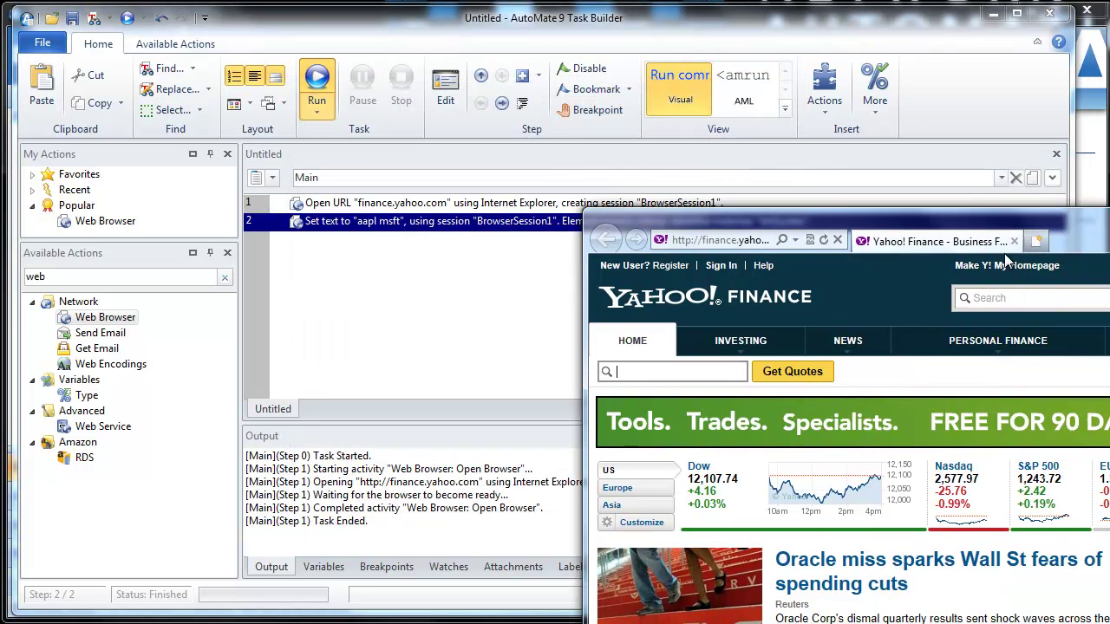
{"action": "left_click", "coordinate": [661, 372]}
{"action": "left_click_drag", "start_coordinate": [765, 215], "coordinate": [854, 288]}
{"action": "left_click_drag", "start_coordinate": [105, 316], "coordinate": [357, 265]}
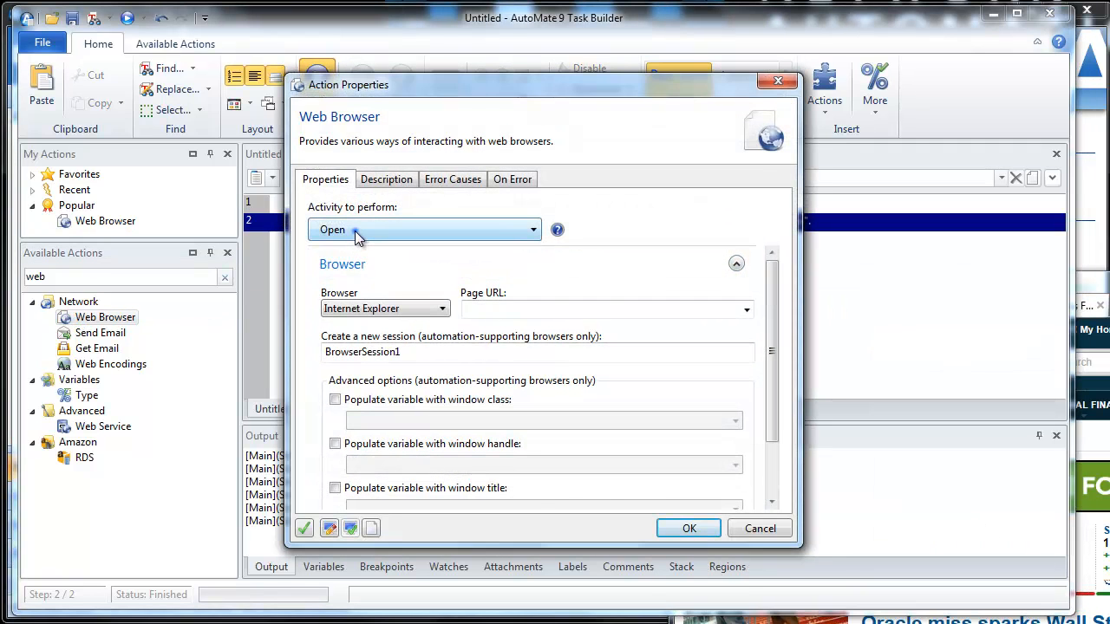
Step: Make the action a Click on the Get Quotes button in the open Yahoo Finance browser window
{"action": "left_click", "coordinate": [356, 233]}
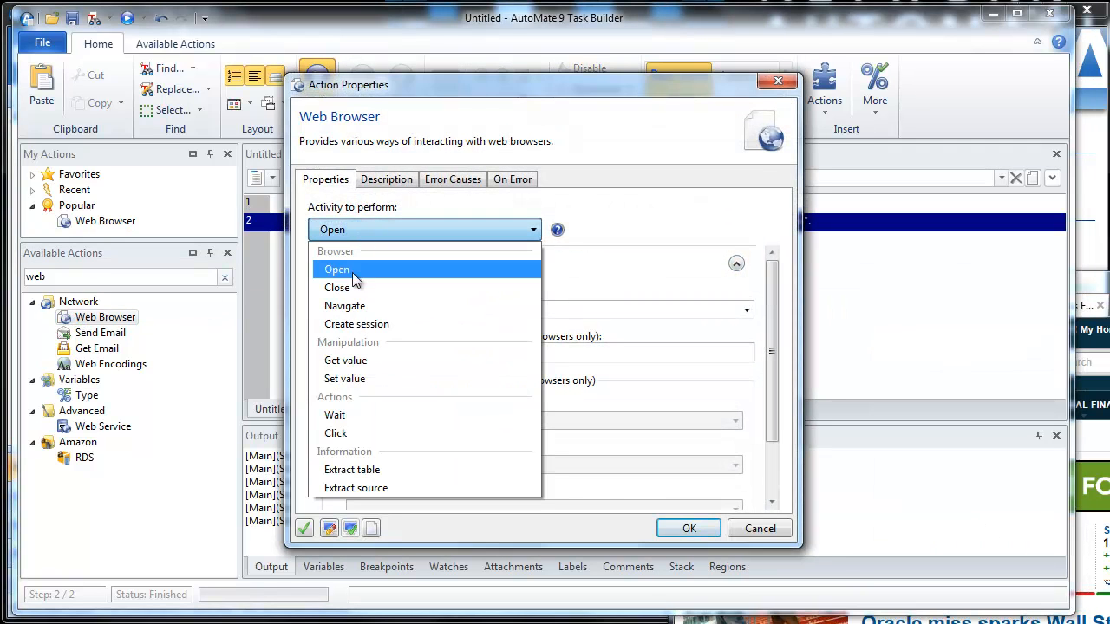
{"action": "left_click", "coordinate": [367, 432]}
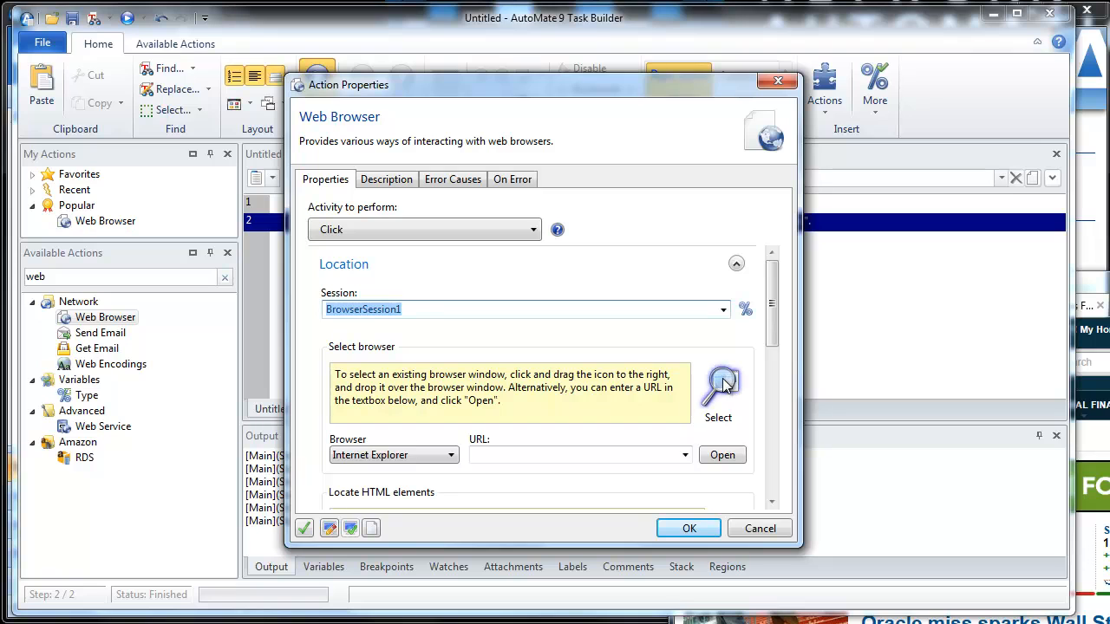
{"action": "mouse_move", "coordinate": [720, 385]}
{"action": "left_mouse_down"}
{"action": "mouse_move", "coordinate": [879, 284]}
{"action": "mouse_move", "coordinate": [846, 292]}
{"action": "left_mouse_up"}
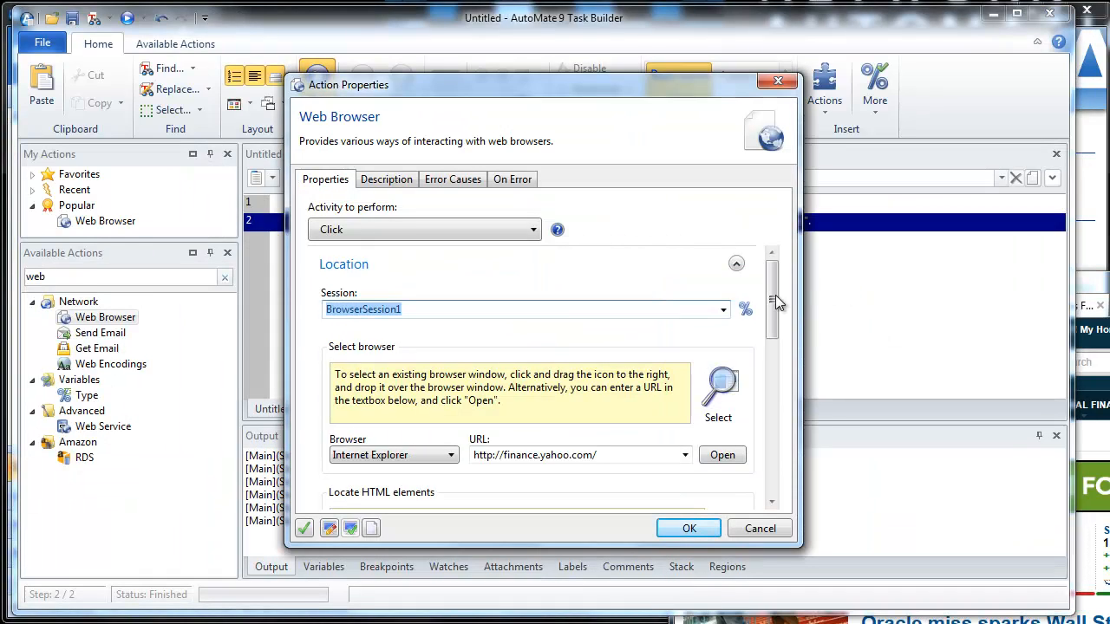
{"action": "left_click_drag", "start_coordinate": [774, 296], "coordinate": [772, 357]}
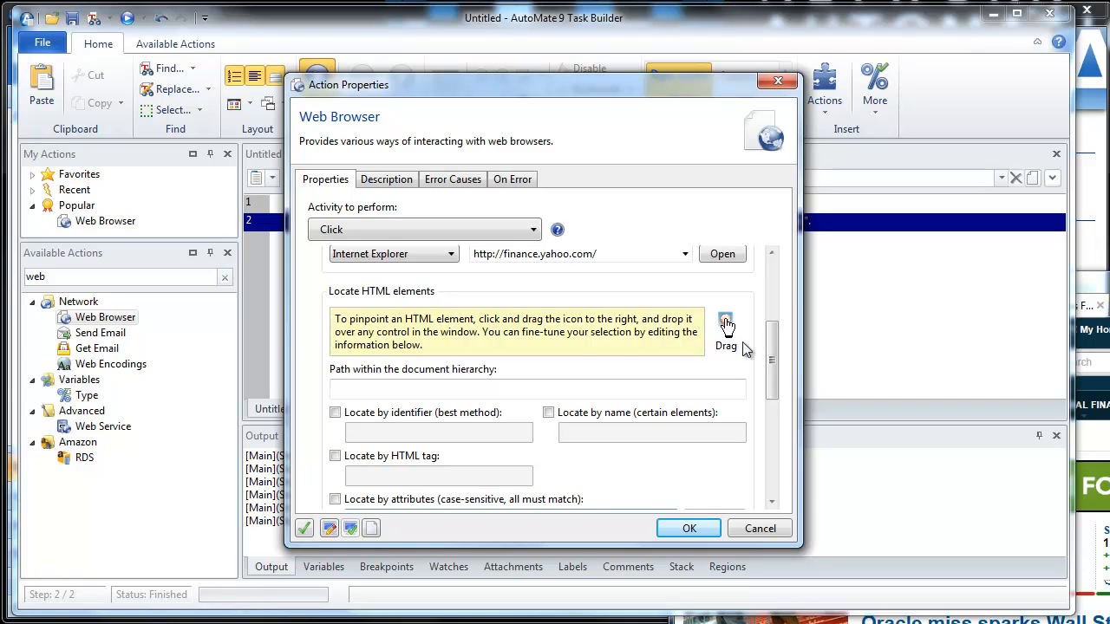
{"action": "left_click_drag", "start_coordinate": [727, 326], "coordinate": [776, 446]}
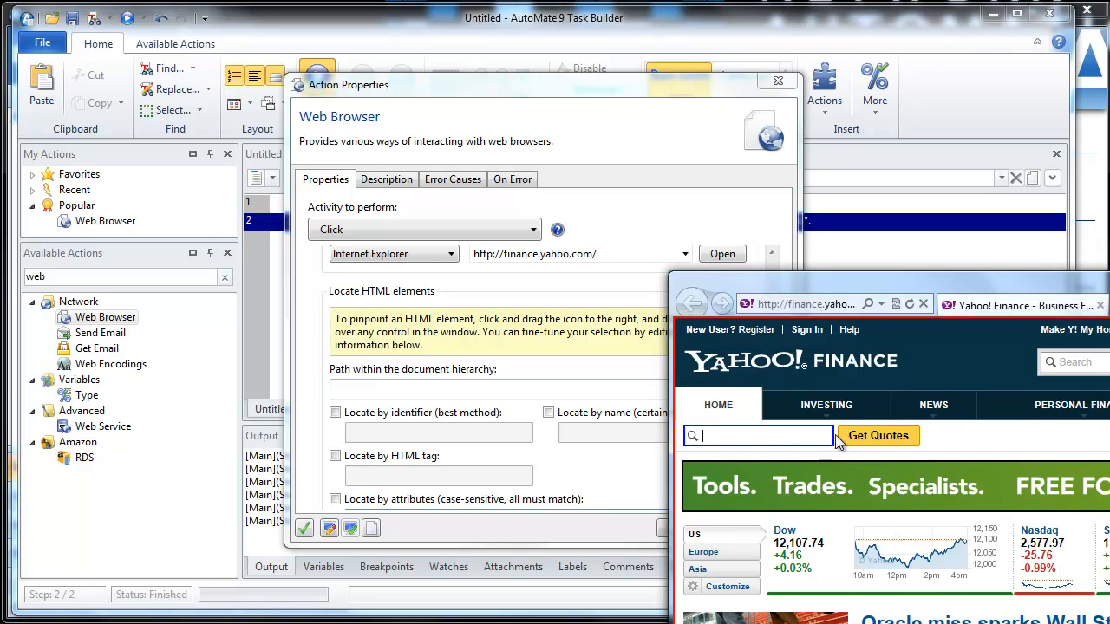
{"action": "left_click_drag", "start_coordinate": [776, 445], "coordinate": [899, 440]}
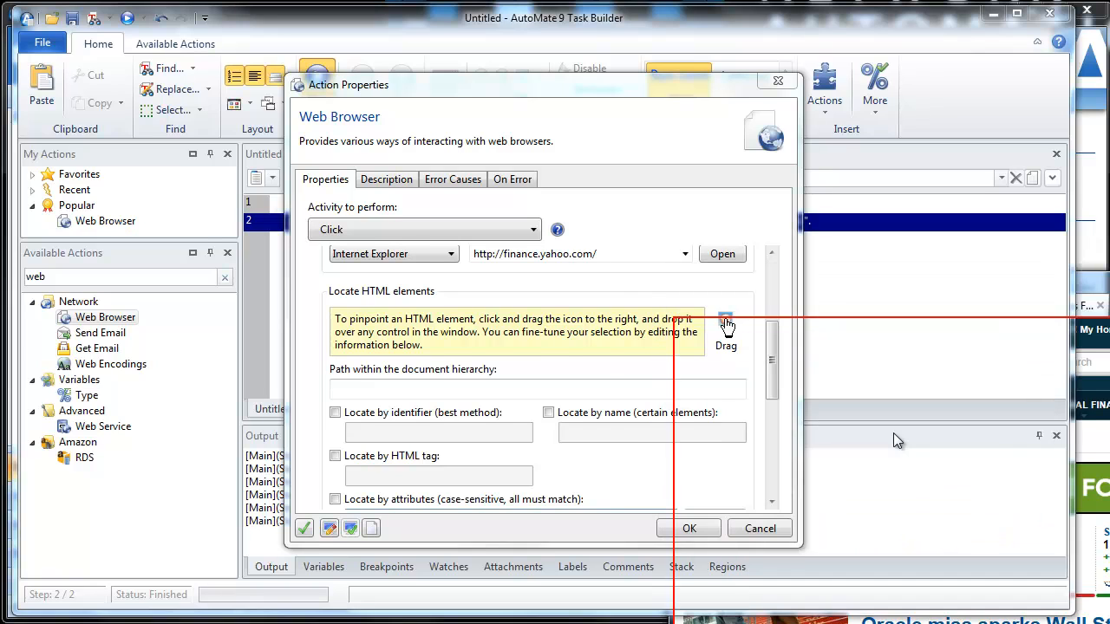
{"action": "left_click_drag", "start_coordinate": [772, 313], "coordinate": [772, 381]}
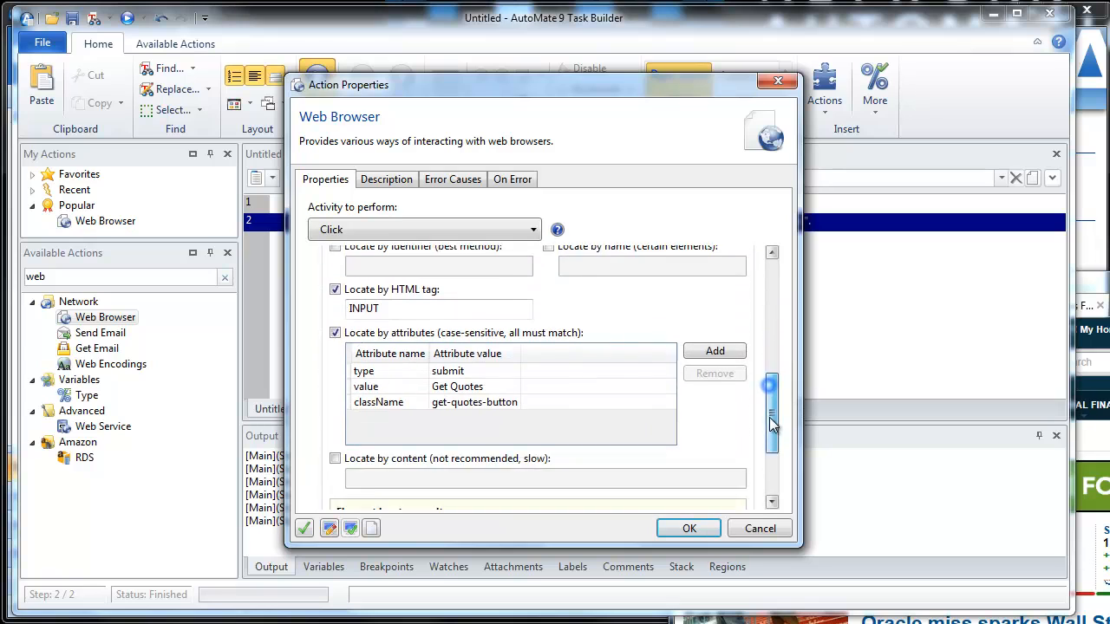
{"action": "left_click_drag", "start_coordinate": [772, 385], "coordinate": [772, 459]}
Step: Confirm the click step 3 and run the whole task to get AAPL and MSFT quote results
{"action": "left_click", "coordinate": [688, 528]}
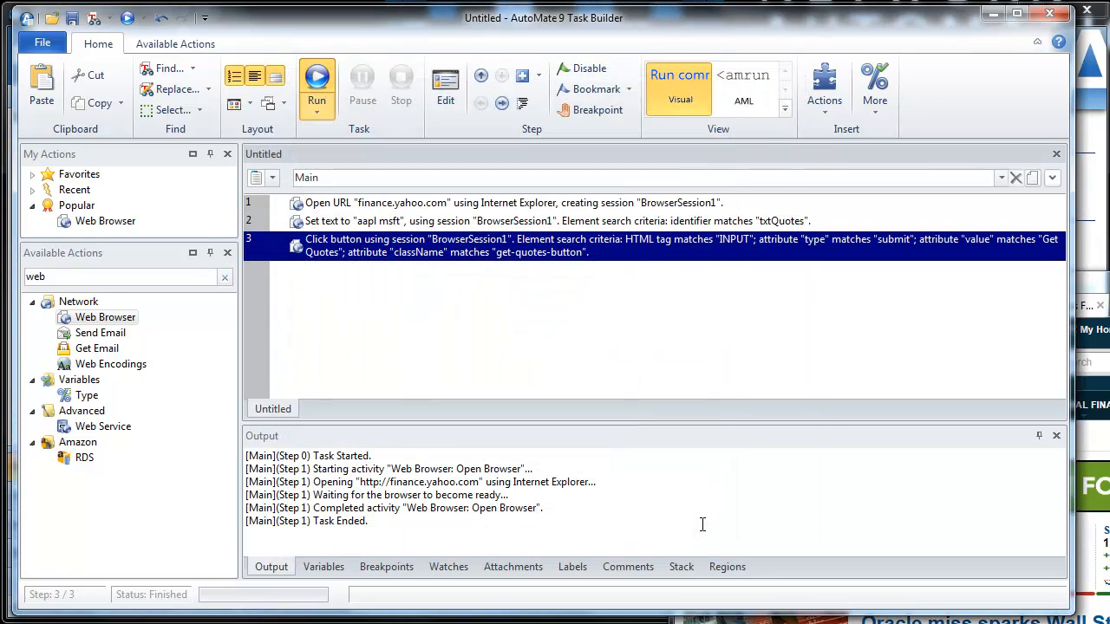
{"action": "key", "text": "F5"}
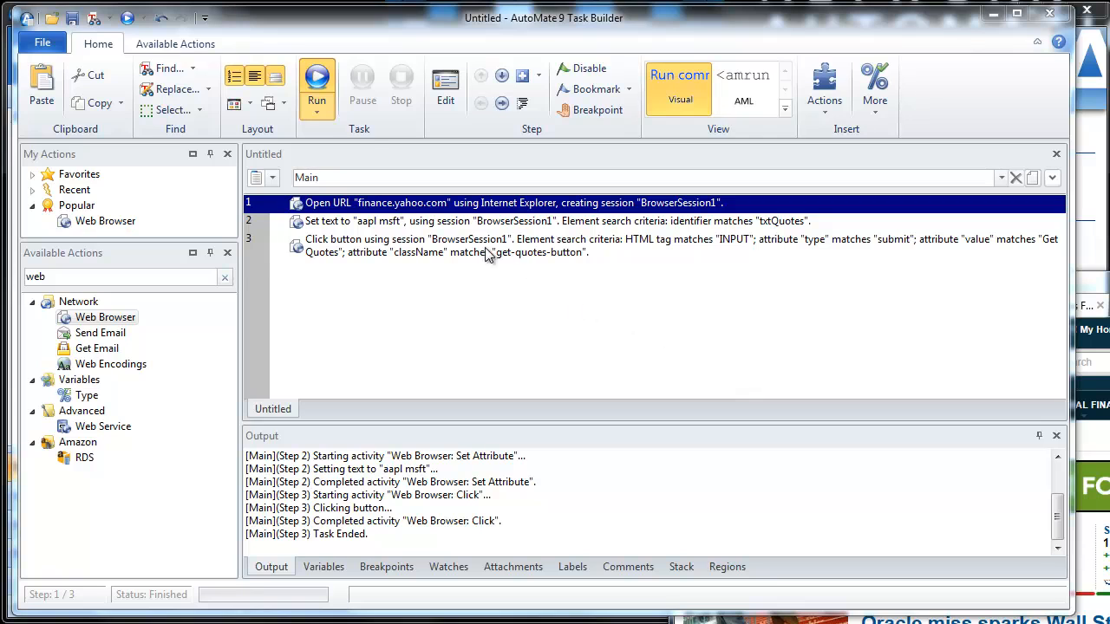
{"action": "left_click", "coordinate": [318, 80]}
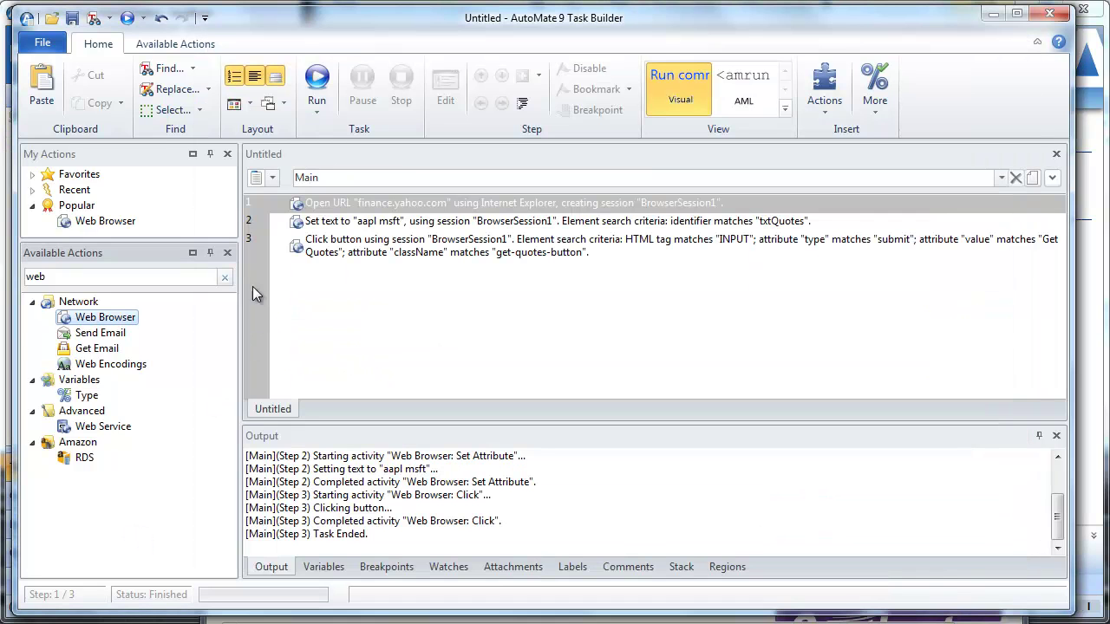
Step: Close the quote-results browser and search the Available Actions for 'ocr', then 'crm'
{"action": "left_click", "coordinate": [226, 277]}
{"action": "left_click", "coordinate": [154, 279]}
{"action": "type", "text": "oc"}
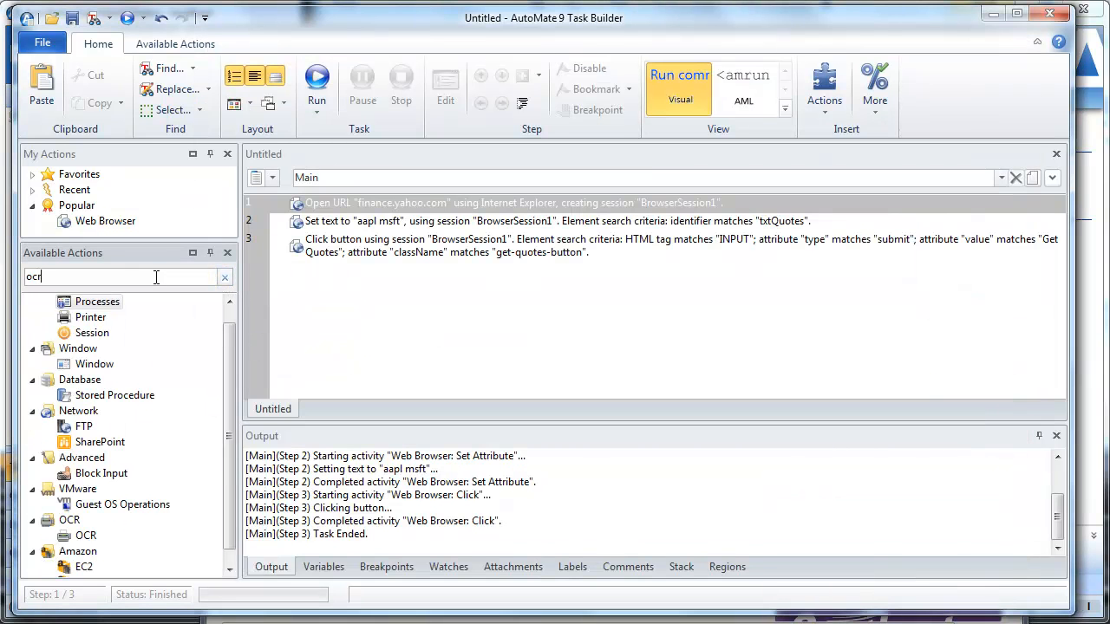
{"action": "type", "text": "r"}
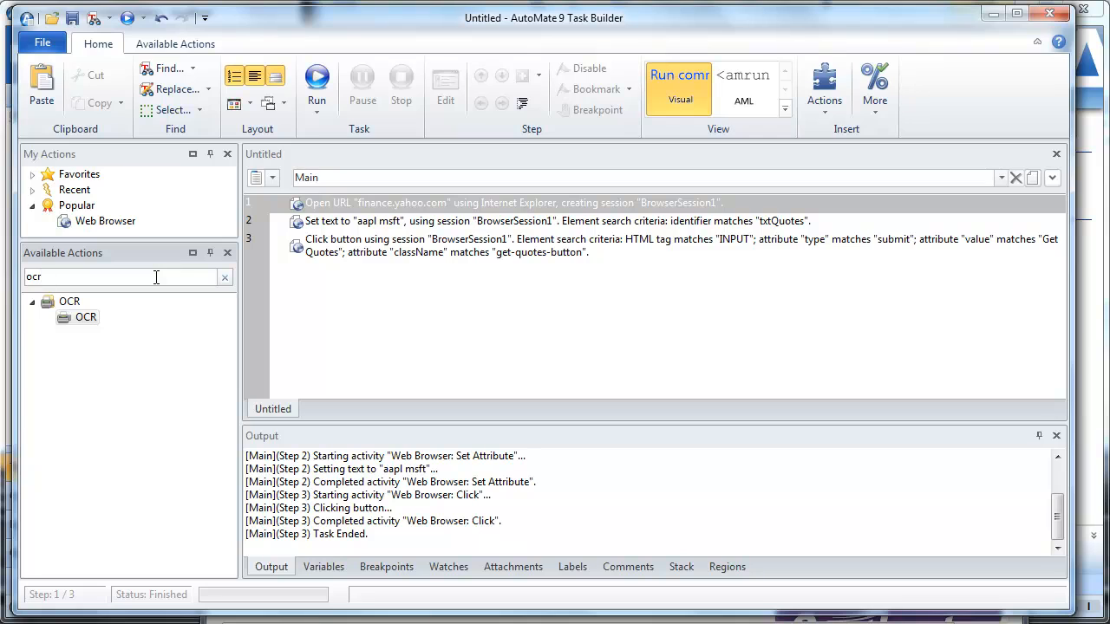
{"action": "left_click", "coordinate": [224, 277]}
{"action": "type", "text": "cr"}
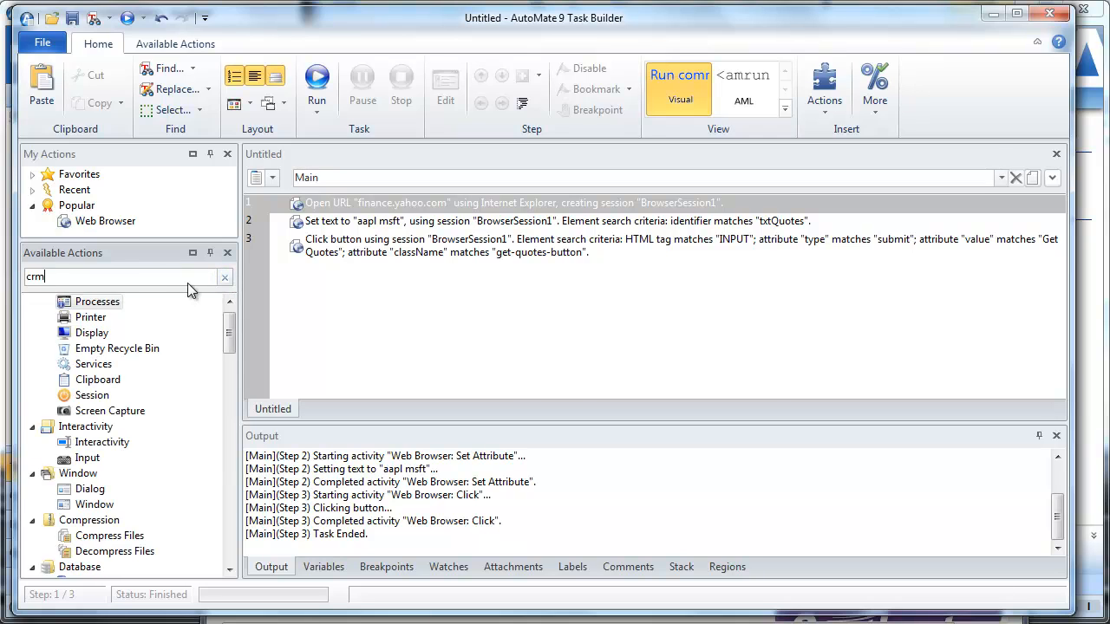
{"action": "type", "text": "m"}
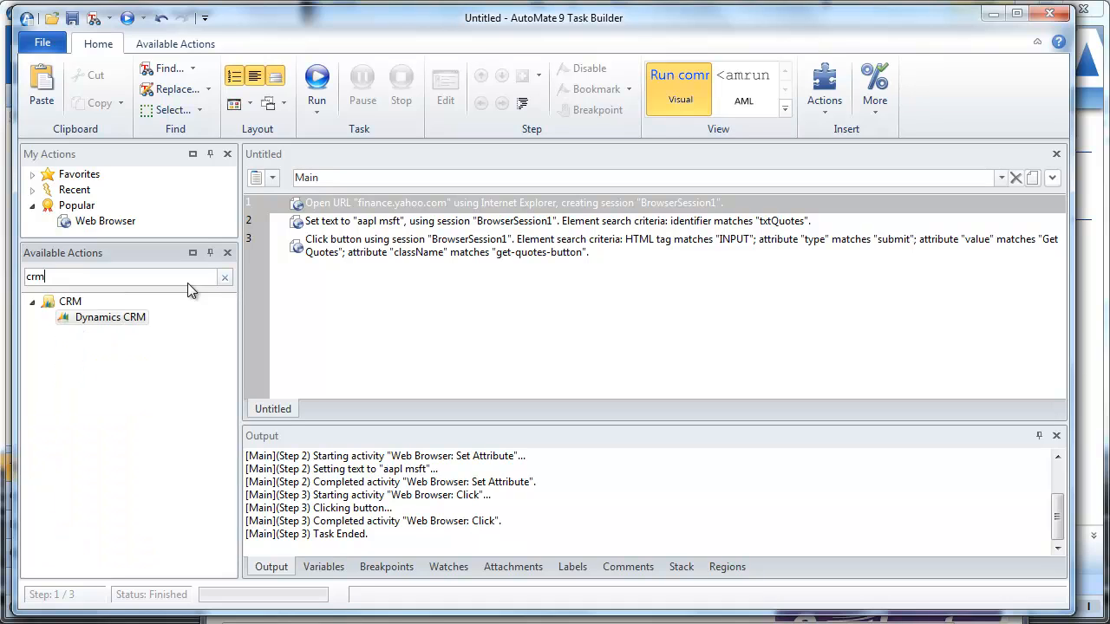